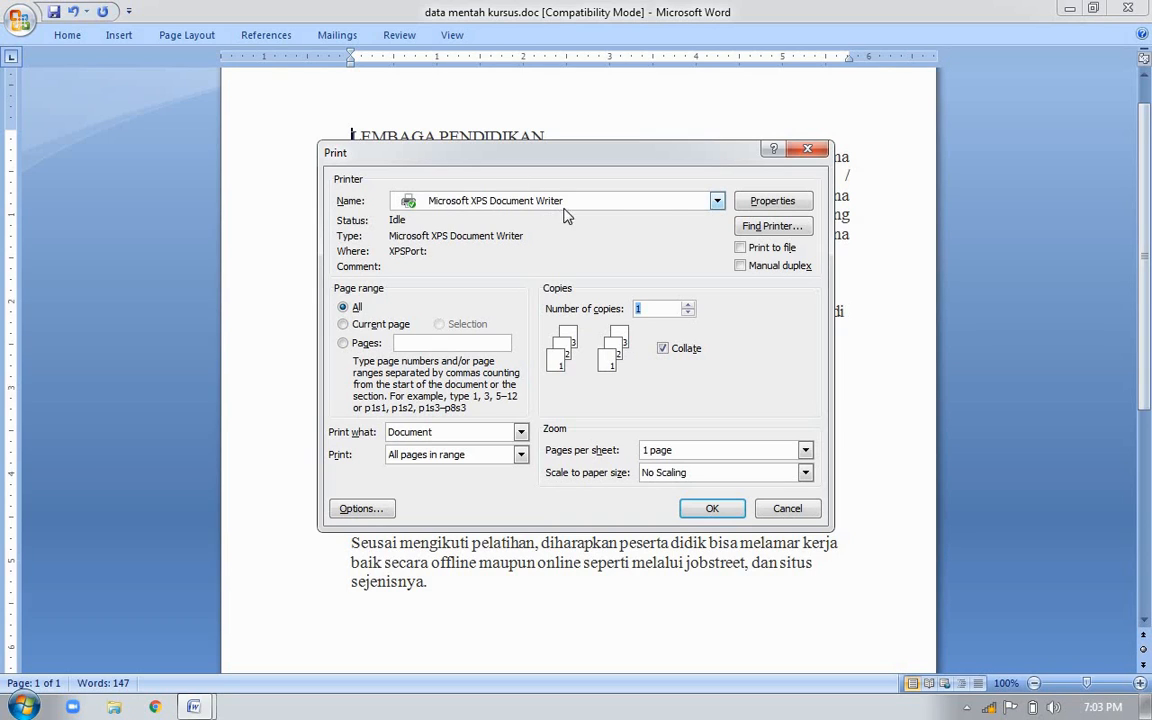
- Try out the print options by listing the available printers and entering the page range 1,3, leaving without printing
click(662, 212)
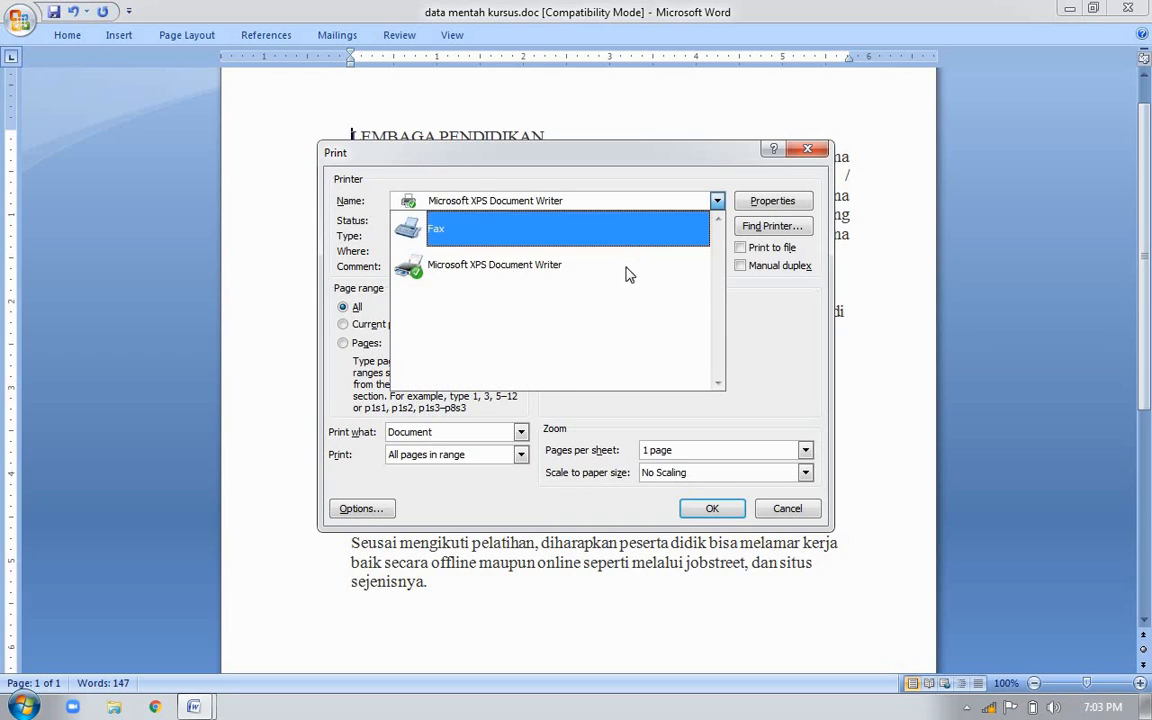
click(674, 166)
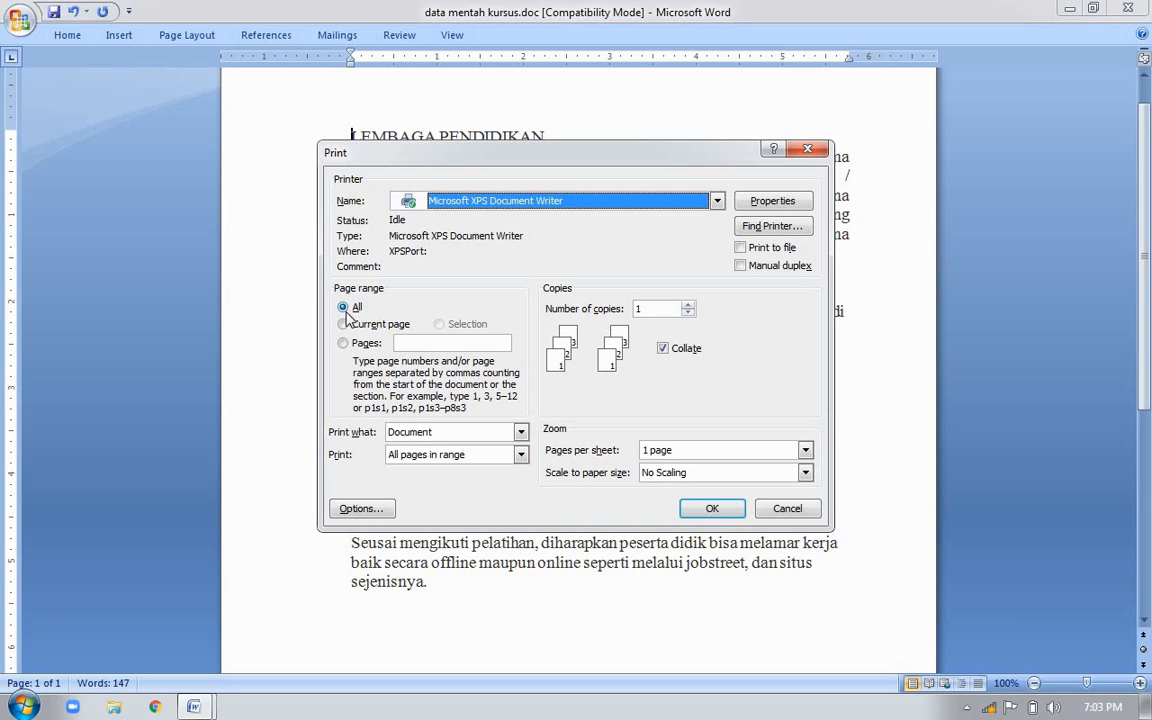
click(343, 343)
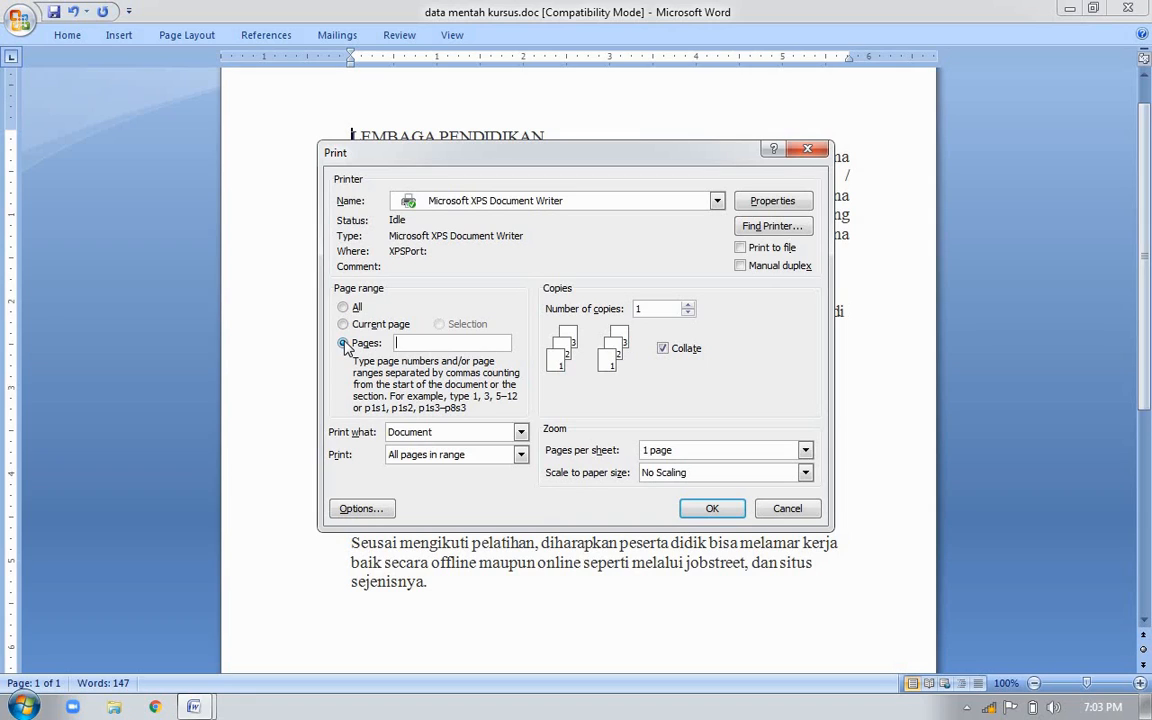
text(1,3)
click(810, 148)
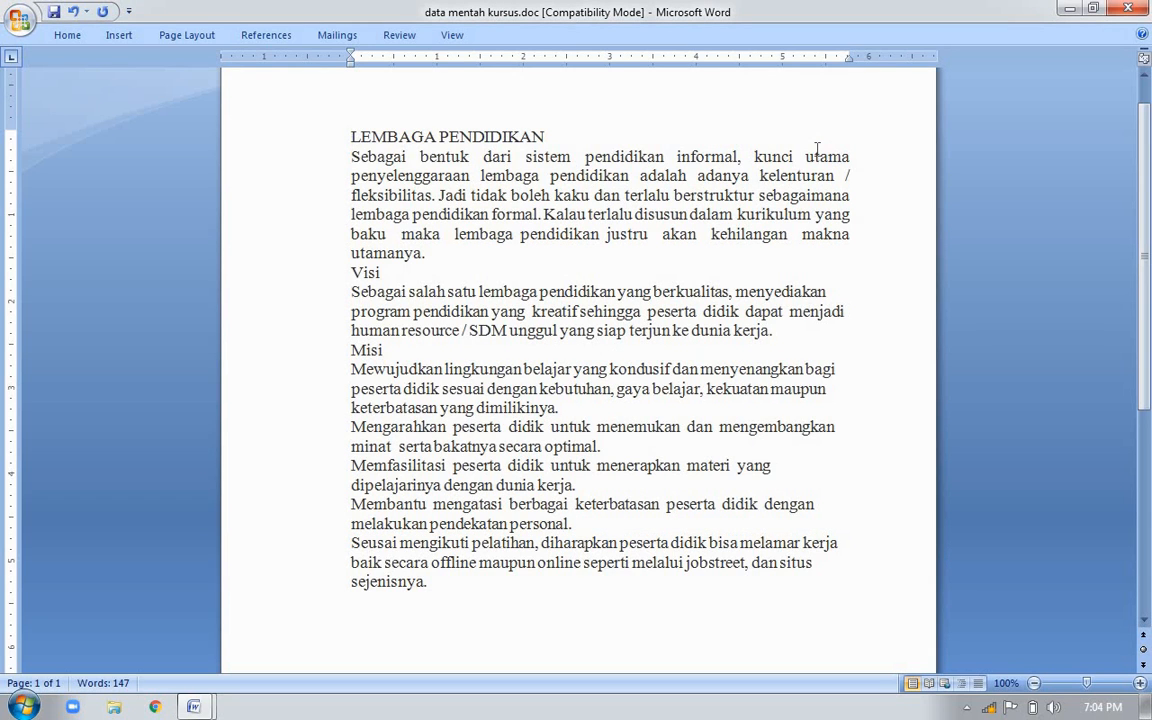
- Examine the list of available paper sizes for the document, from Letter through the envelope formats
key(ctrl+Home)
click(188, 36)
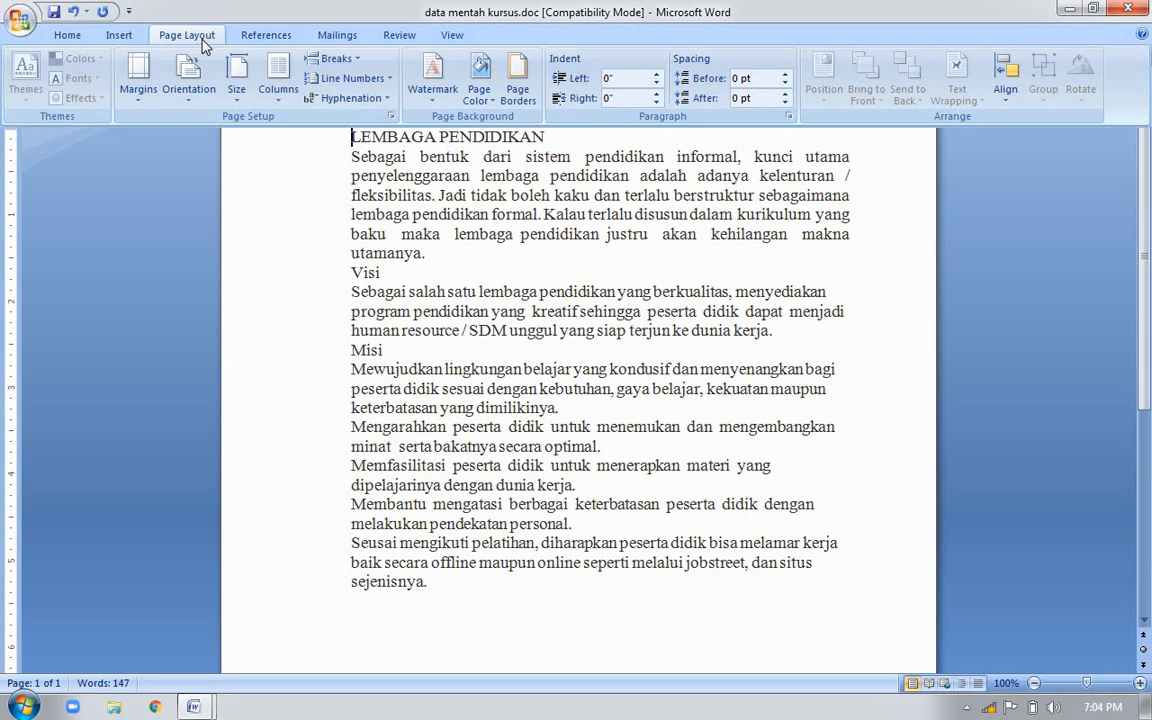
click(237, 90)
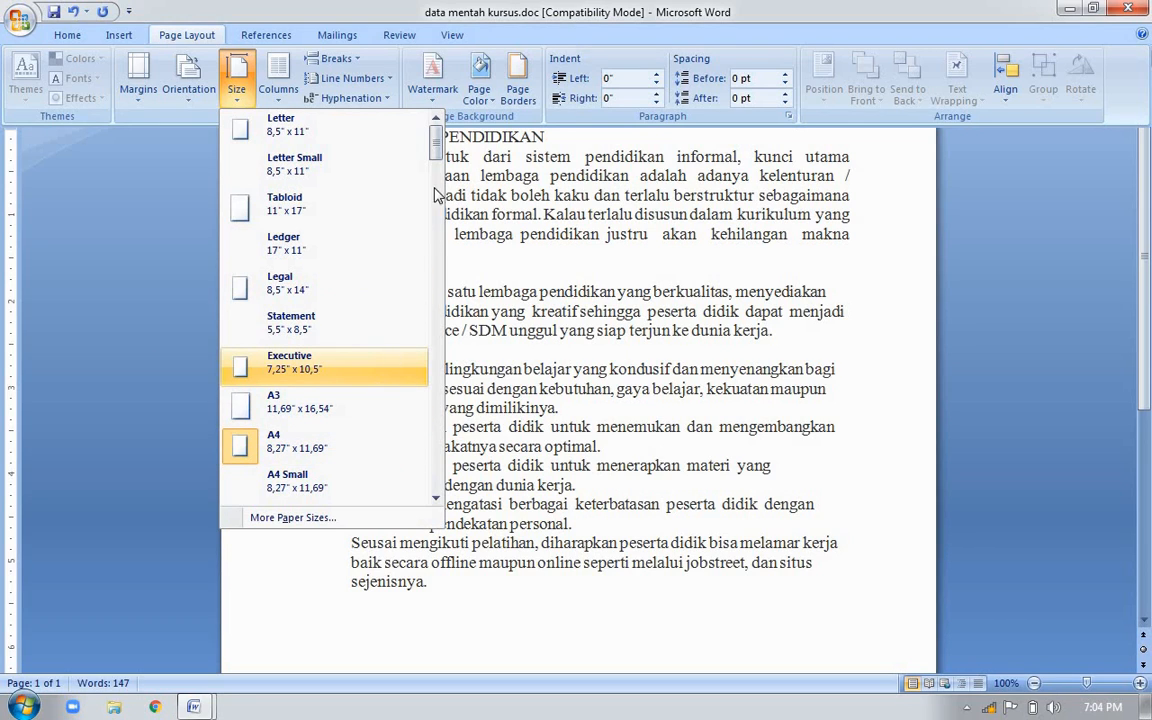
scroll(430, 450, down, 10)
scroll(430, 470, down, 3)
scroll(435, 420, up, 7)
scroll(437, 390, up, 15)
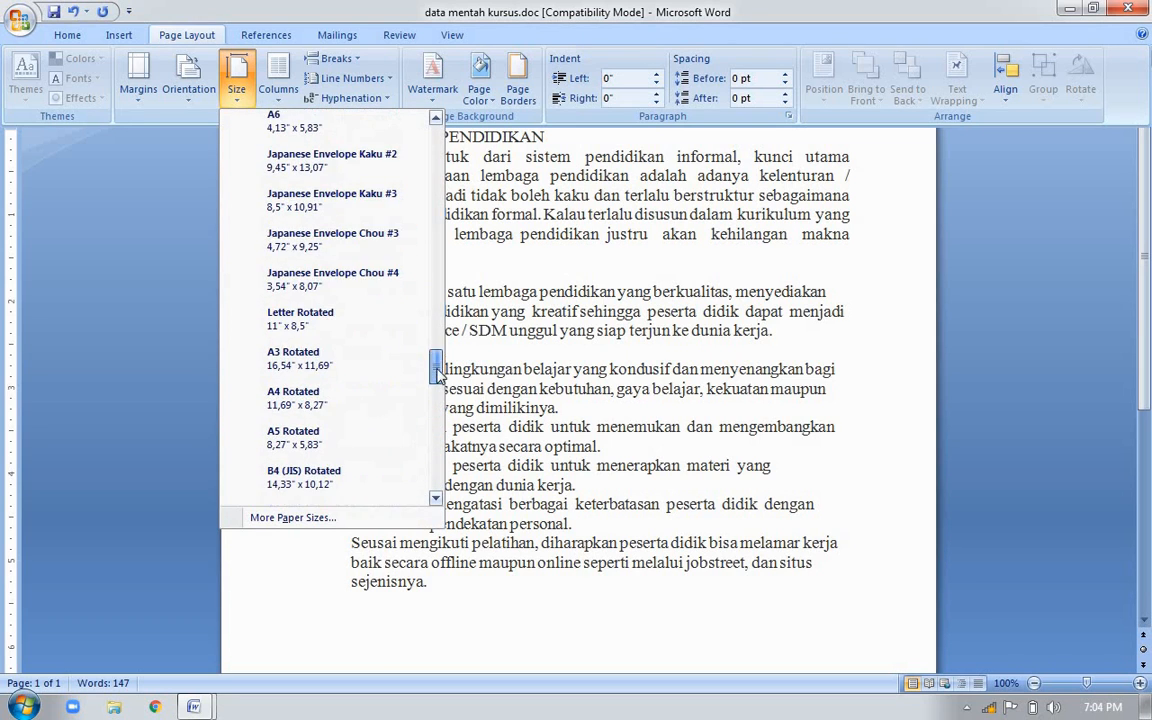
scroll(445, 230, up, 10)
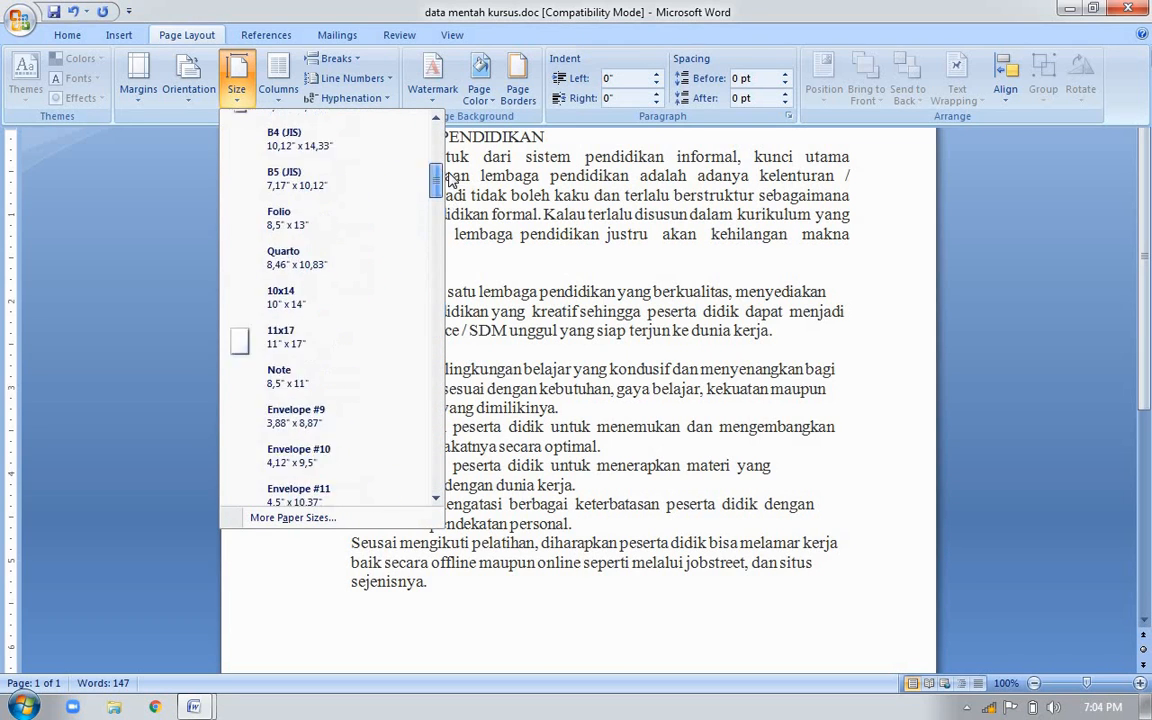
scroll(435, 280, down, 6)
scroll(433, 420, down, 20)
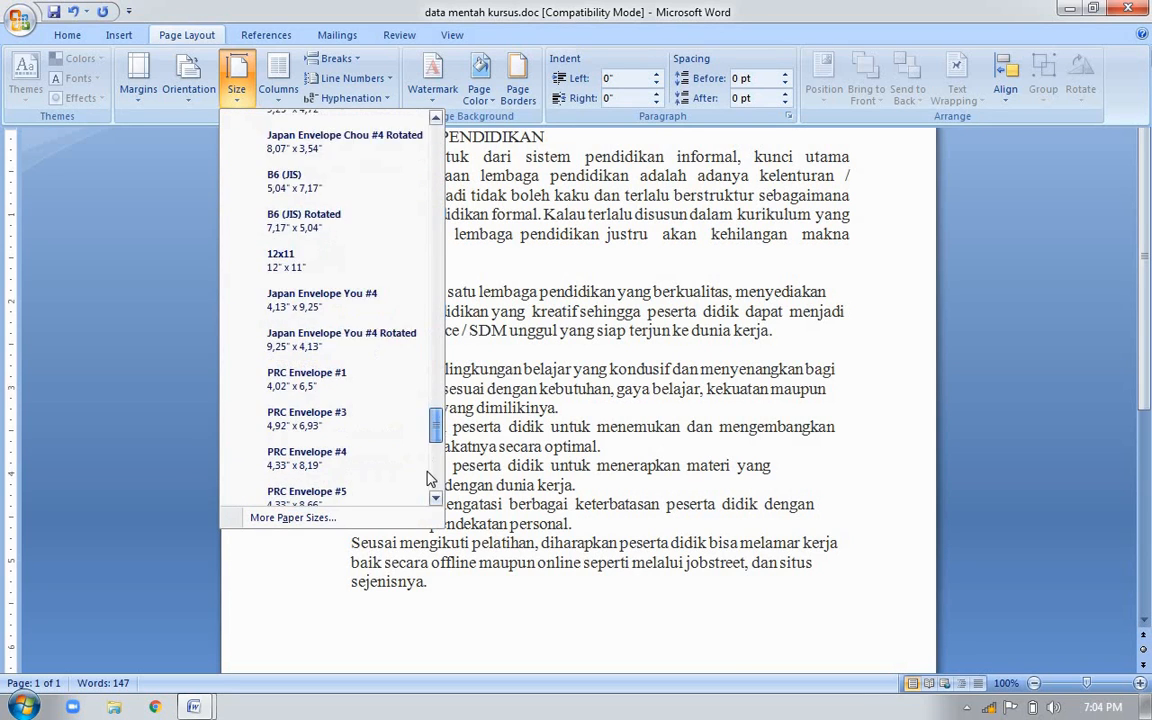
drag(437, 484, 450, 180)
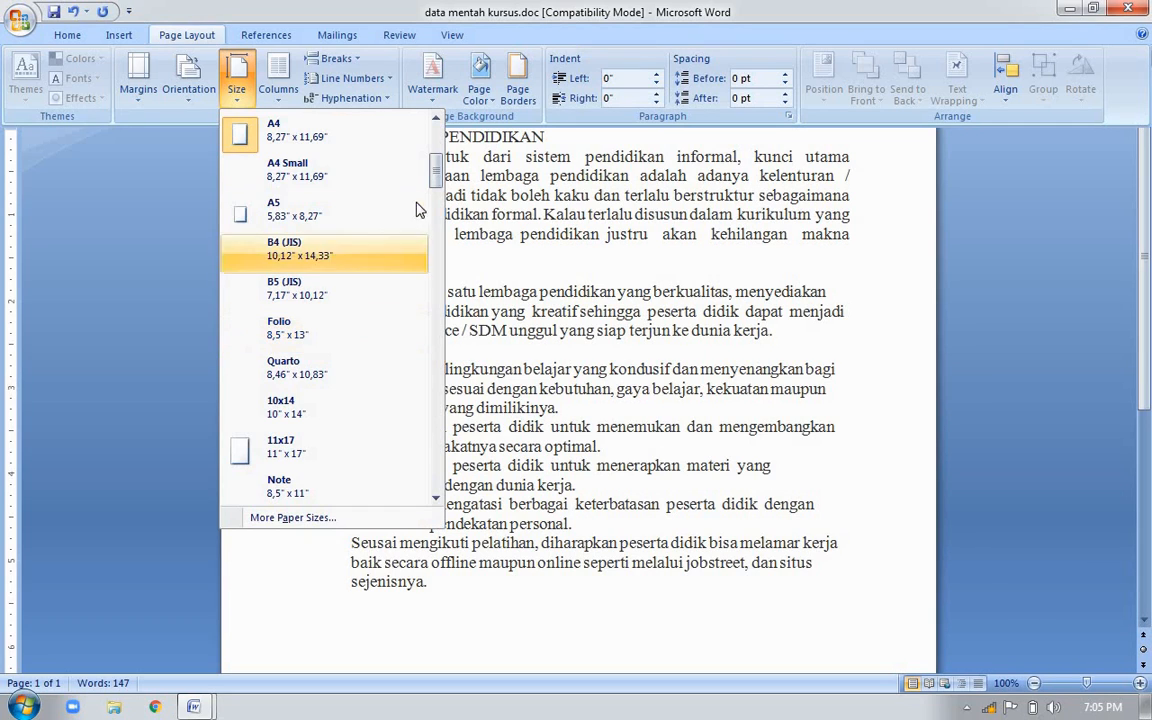
drag(437, 178, 440, 150)
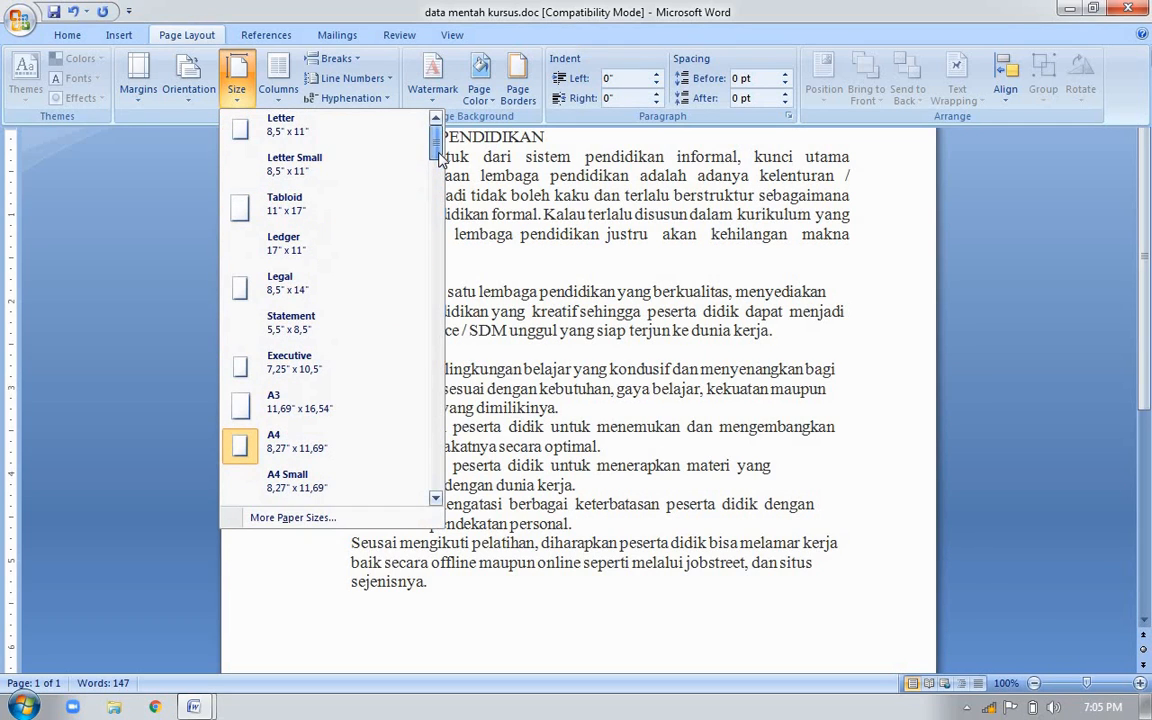
- Set a custom left margin of 1 inch for the whole document
click(141, 97)
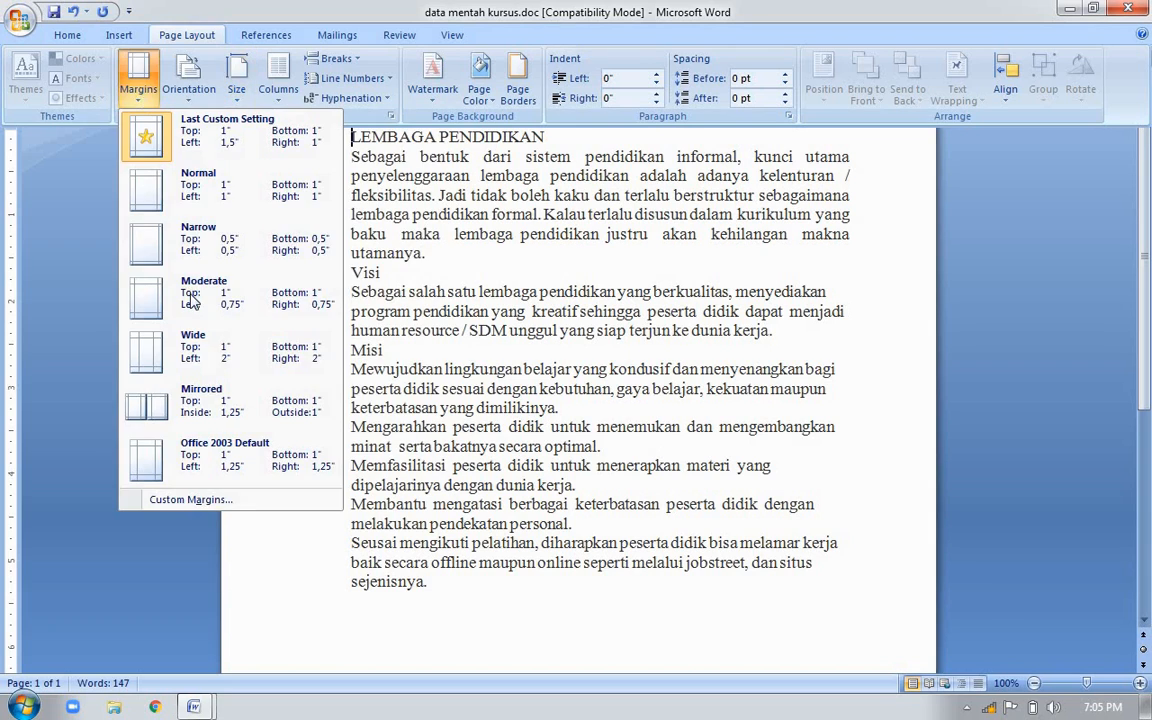
click(237, 501)
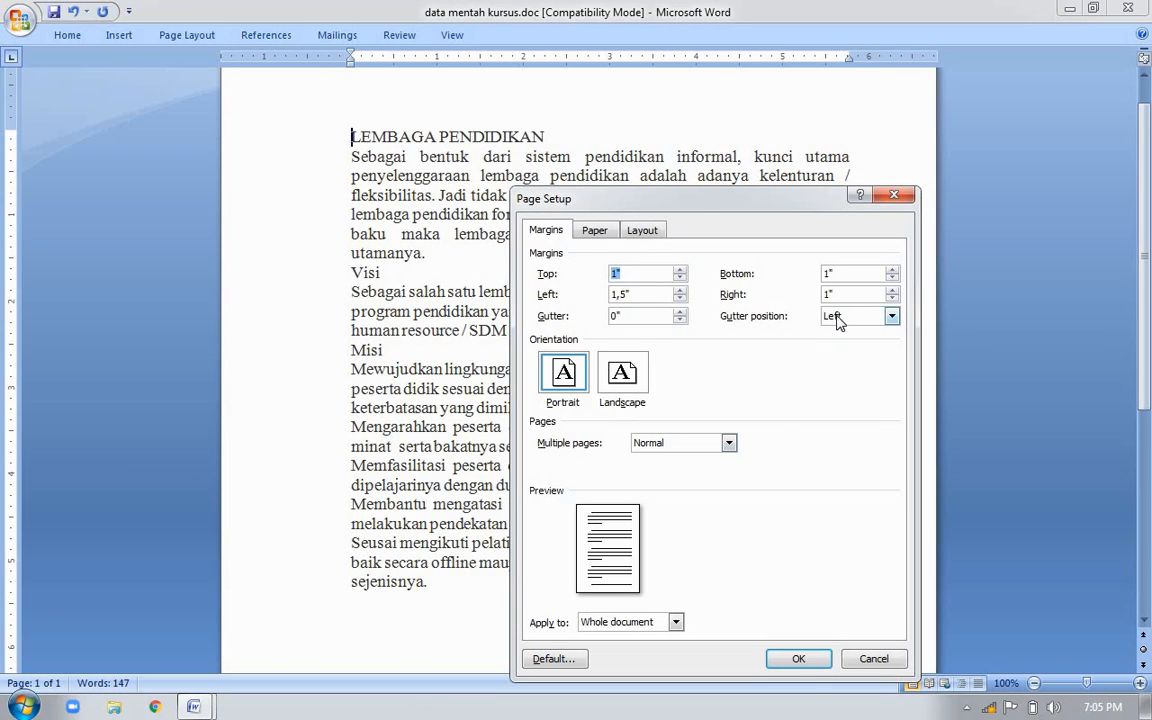
click(637, 273)
key(BackSpace)
key(BackSpace)
click(680, 290)
click(680, 298)
click(800, 659)
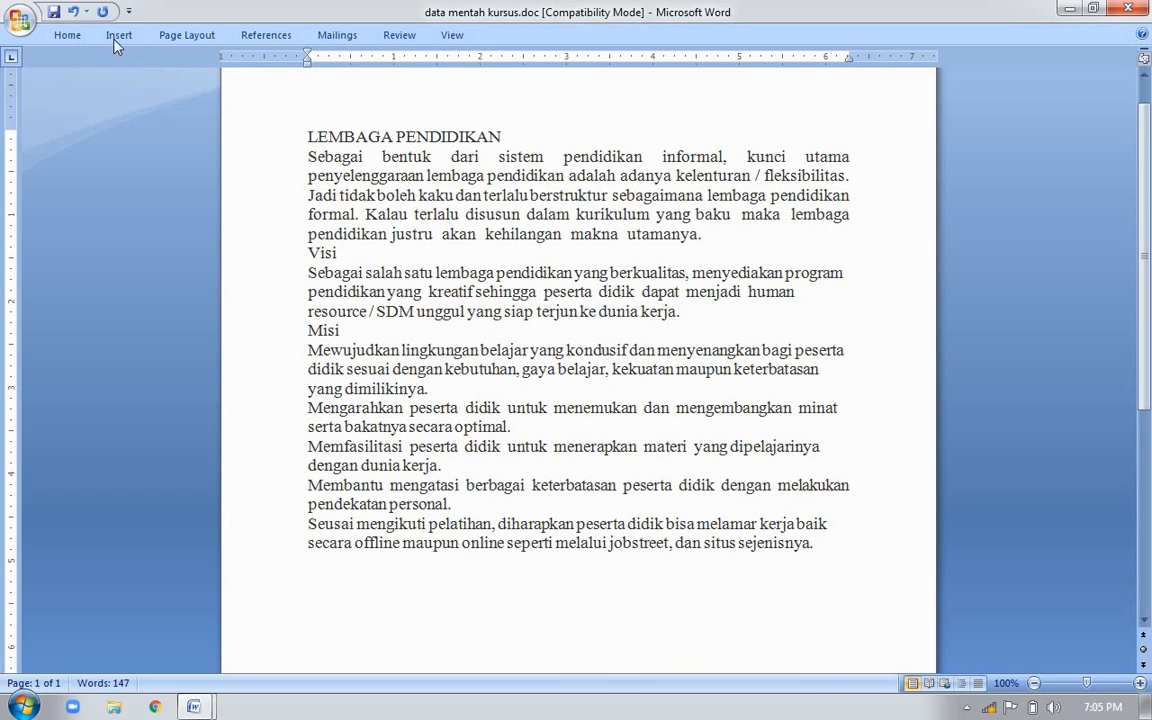
- Switch the page orientation to landscape and return it to portrait
click(196, 35)
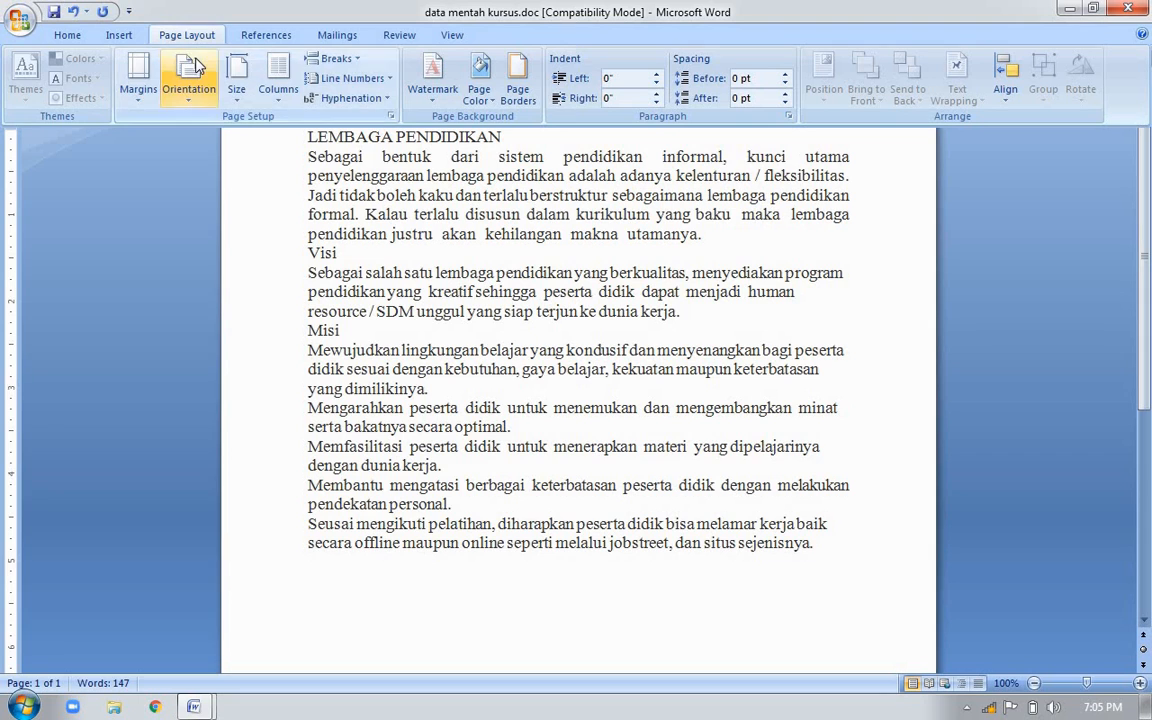
click(182, 62)
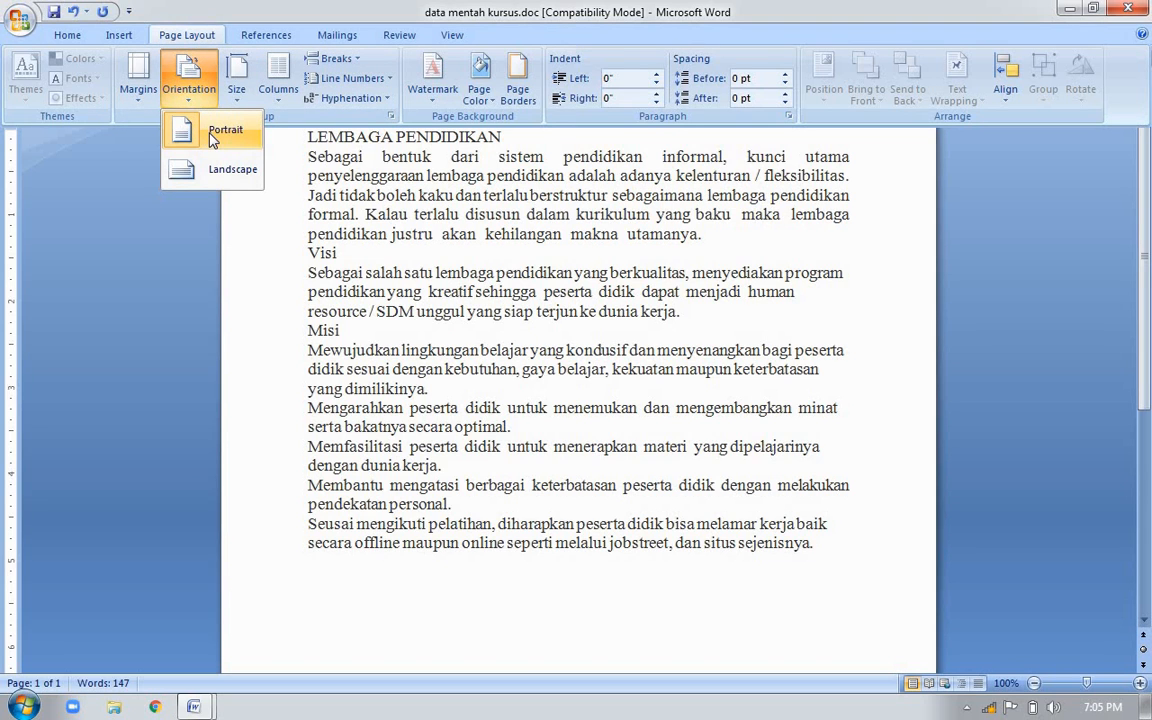
click(185, 170)
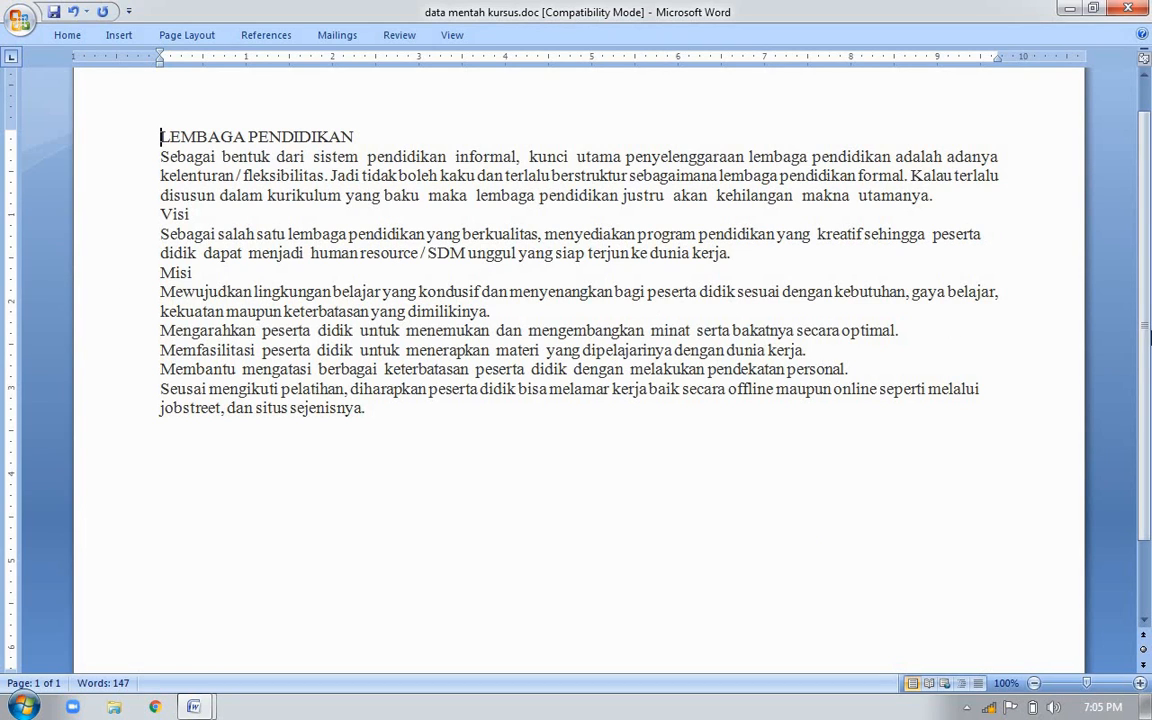
click(187, 35)
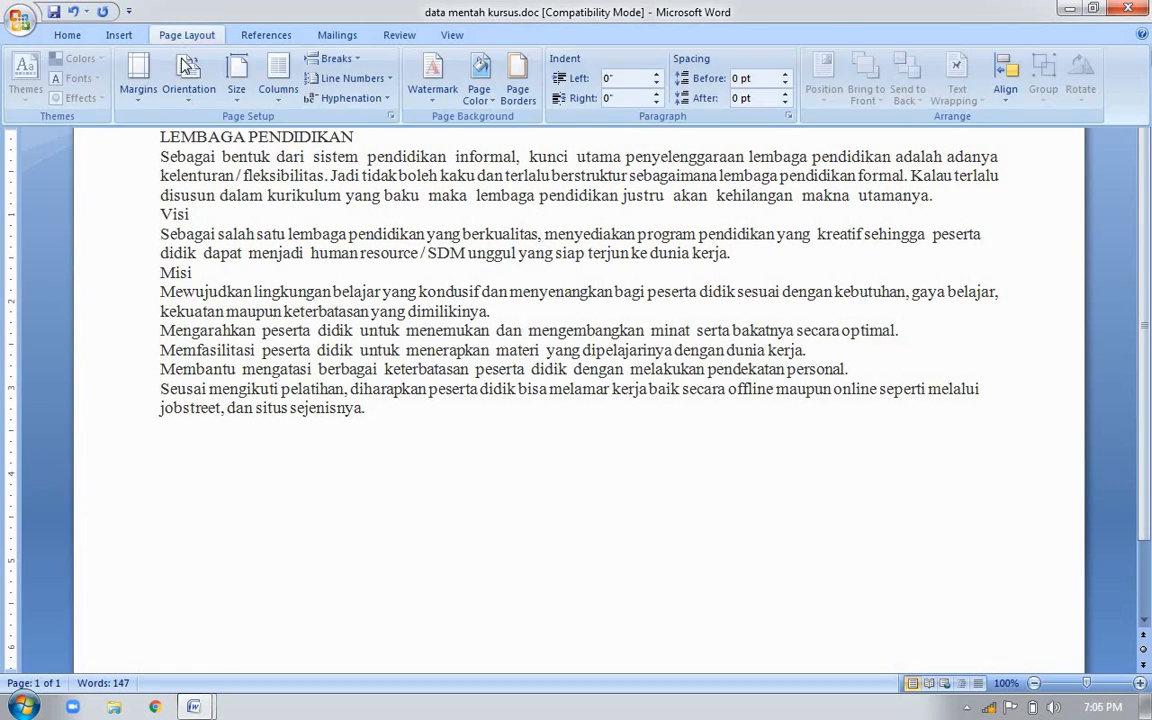
click(187, 75)
click(180, 124)
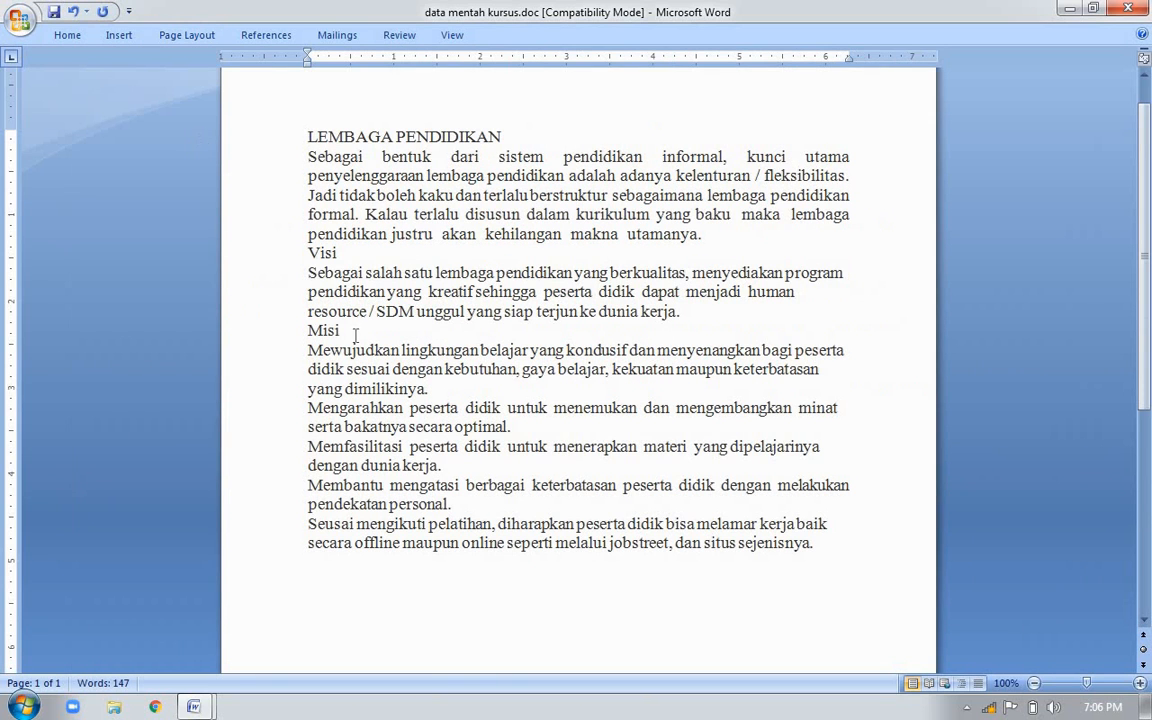
- Consult the shortcut list document and reset the paragraph formatting of the introductory paragraph and the paragraph under Visi to add spacing
key(alt+Tab)
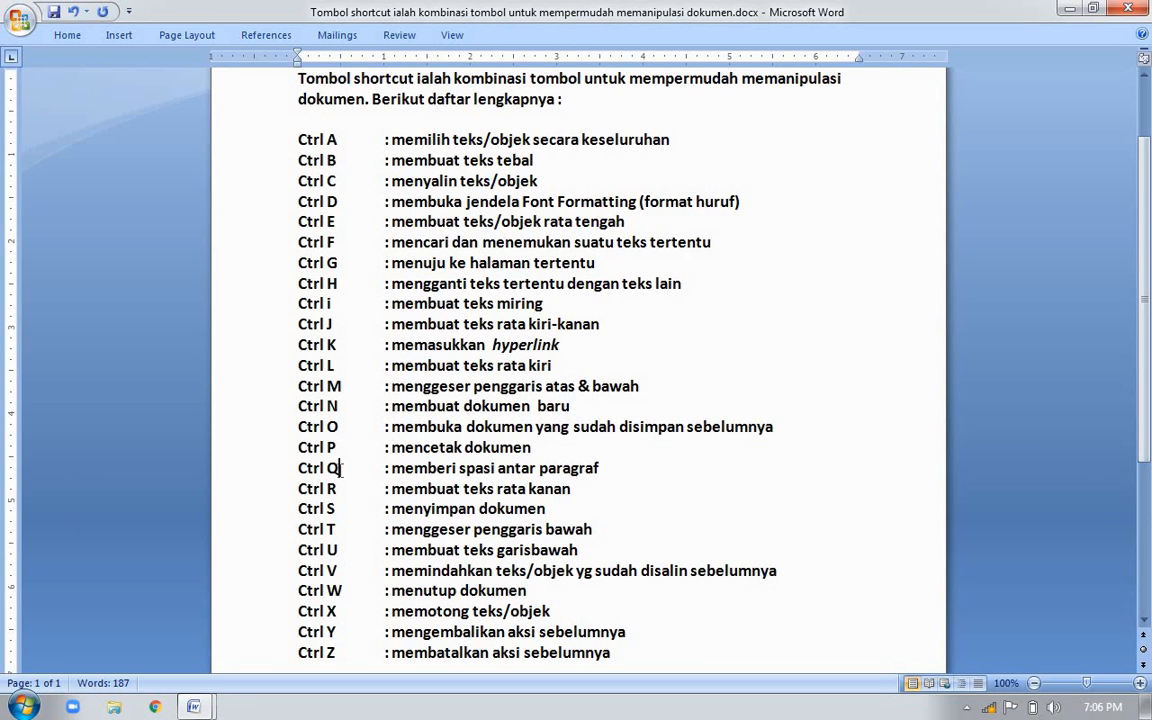
key(alt+Tab)
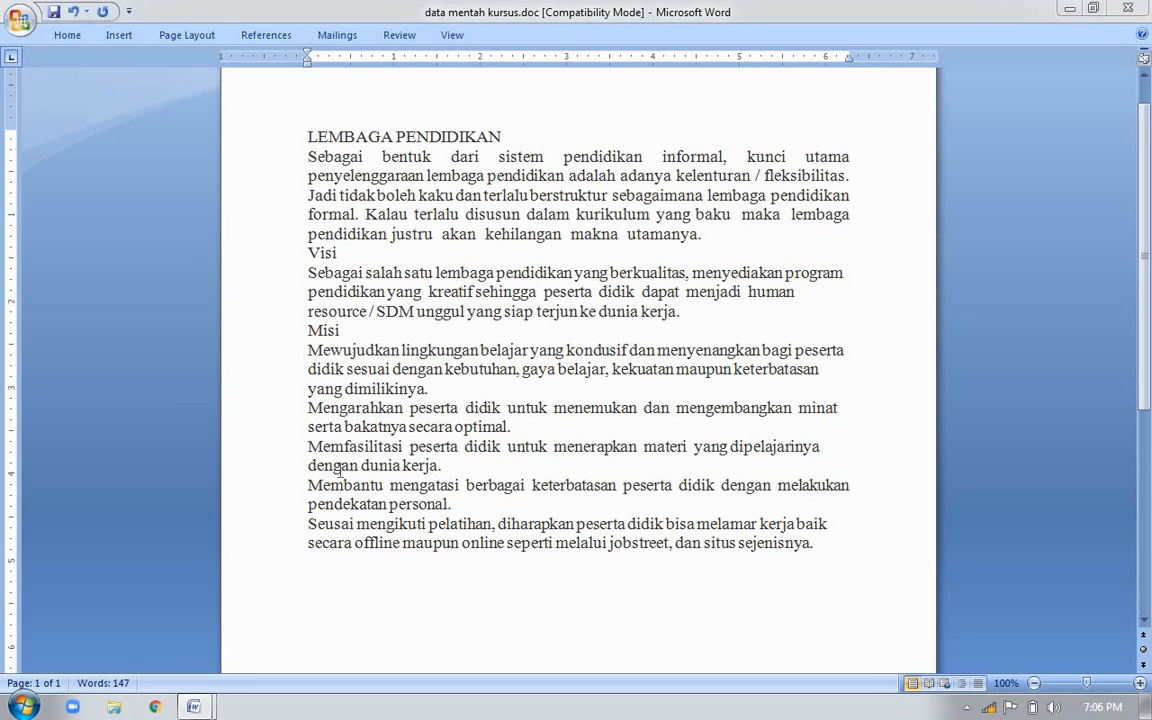
key(alt+Tab)
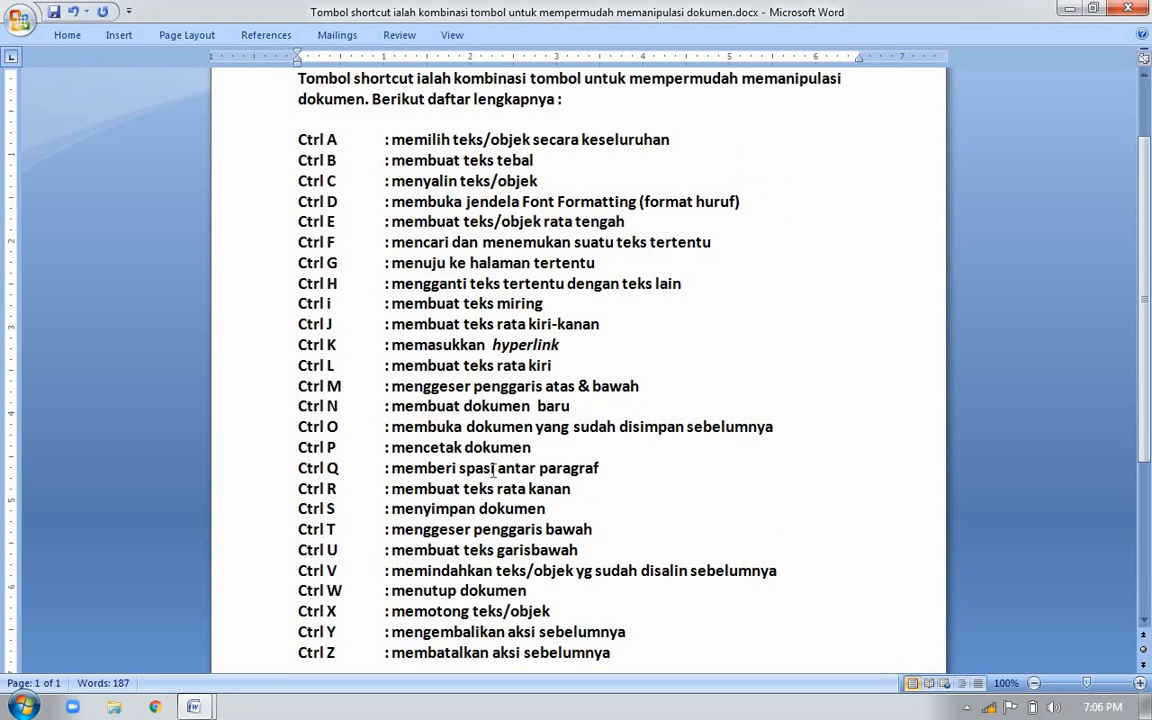
key(alt+Tab)
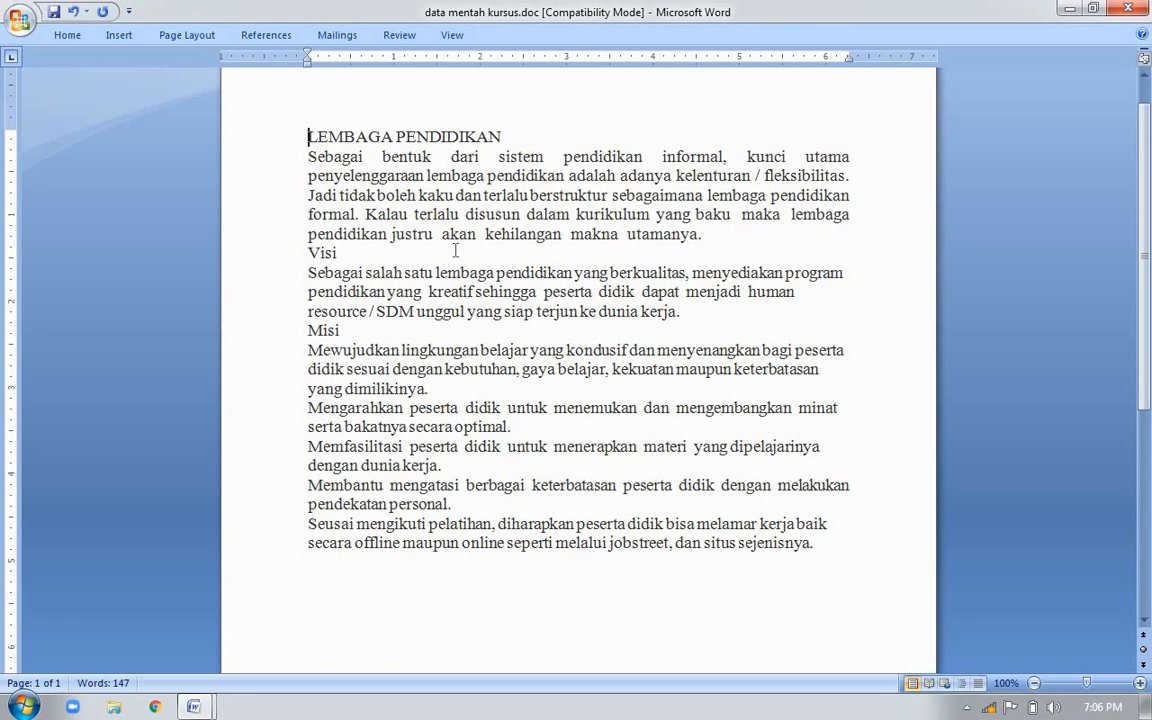
click(740, 236)
key(ctrl+q)
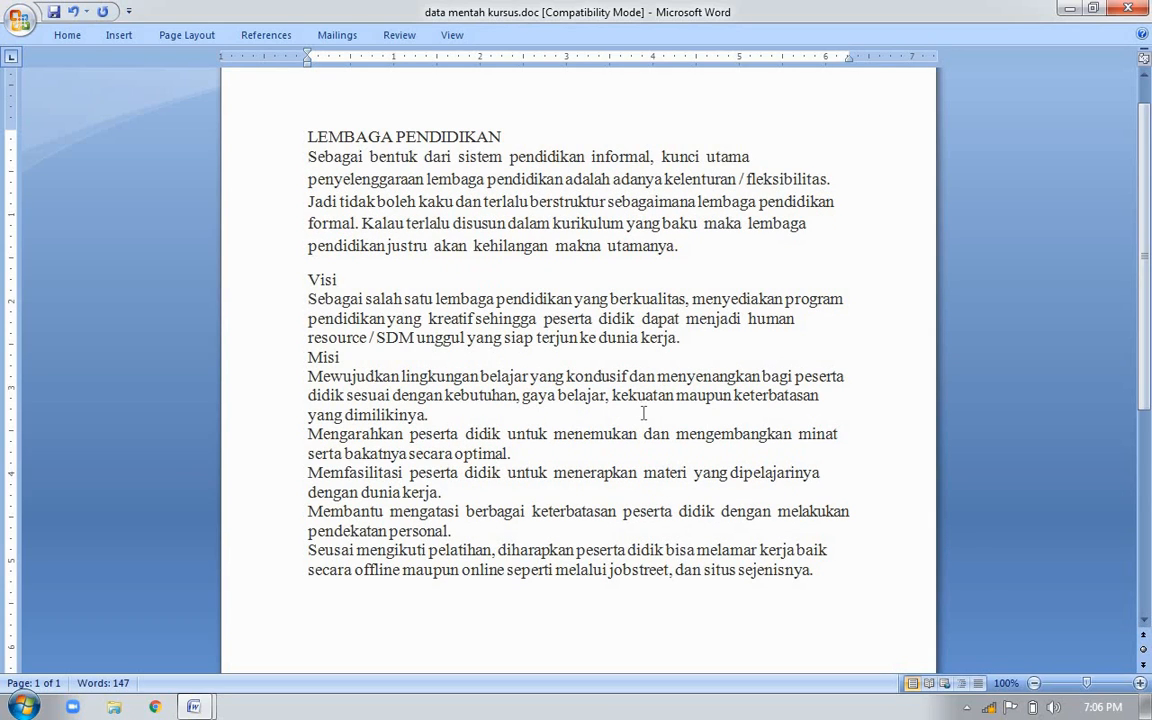
click(713, 343)
key(ctrl+q)
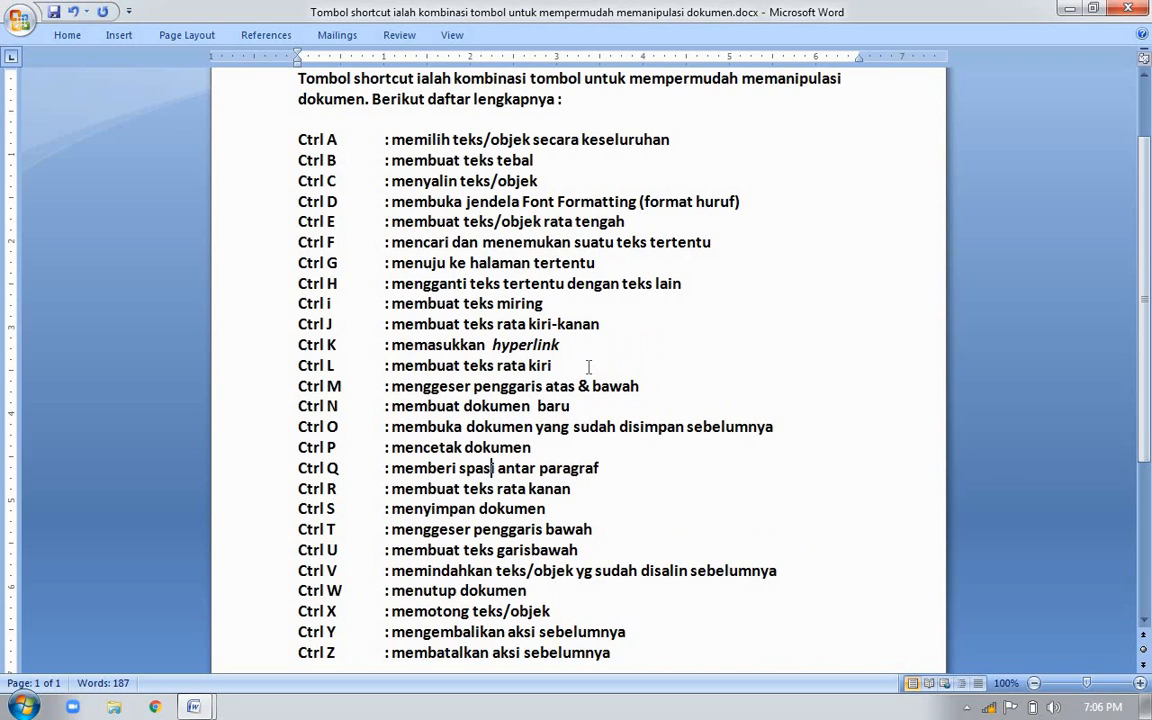
- Right-align the whole paragraph under the Visi heading in data mentah kursus.doc
click(342, 489)
key(alt+Tab)
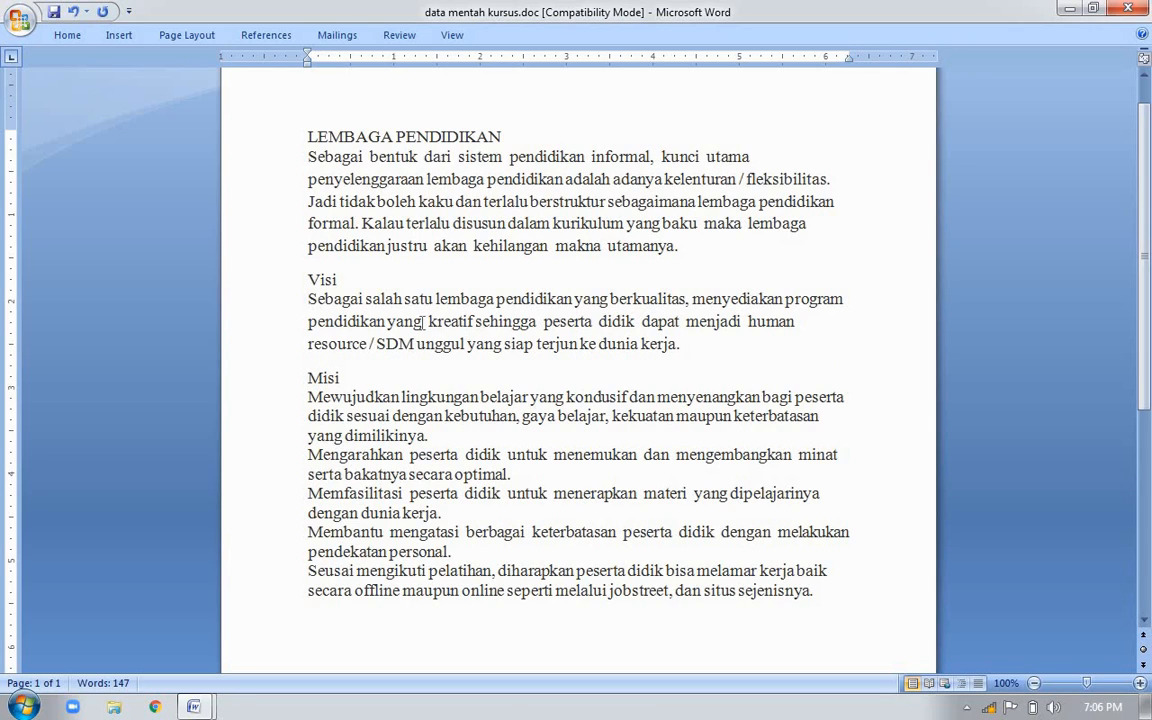
click(308, 298)
drag(308, 298, 684, 350)
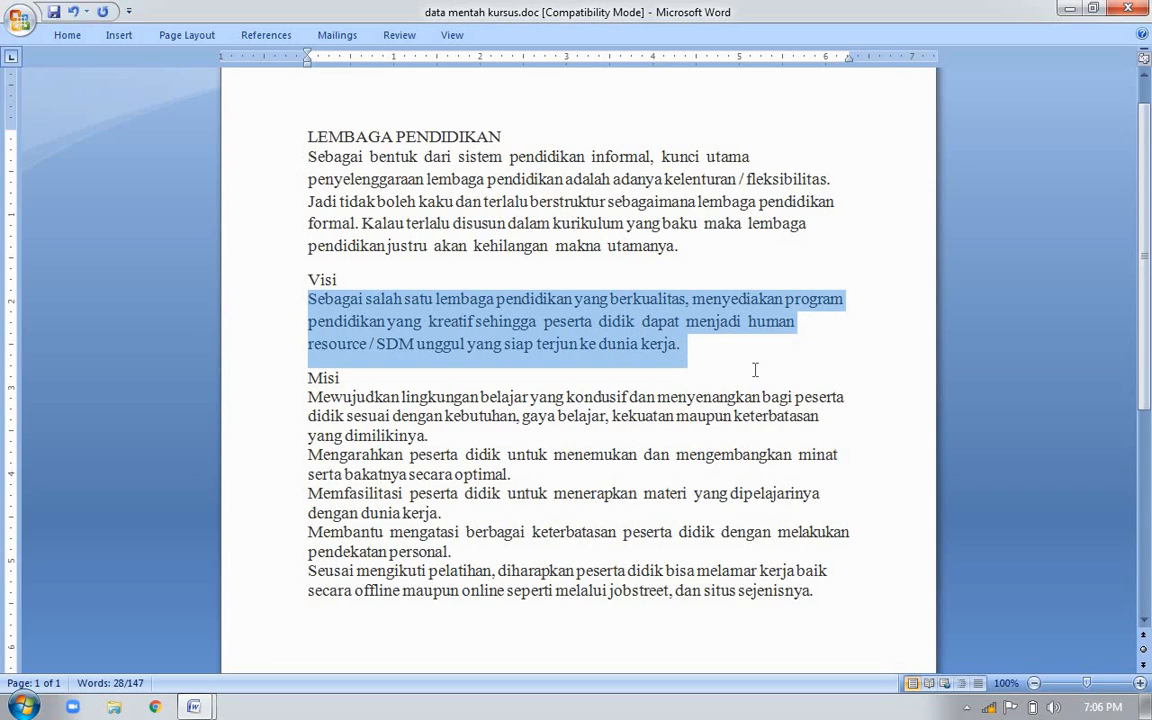
key(ctrl+r)
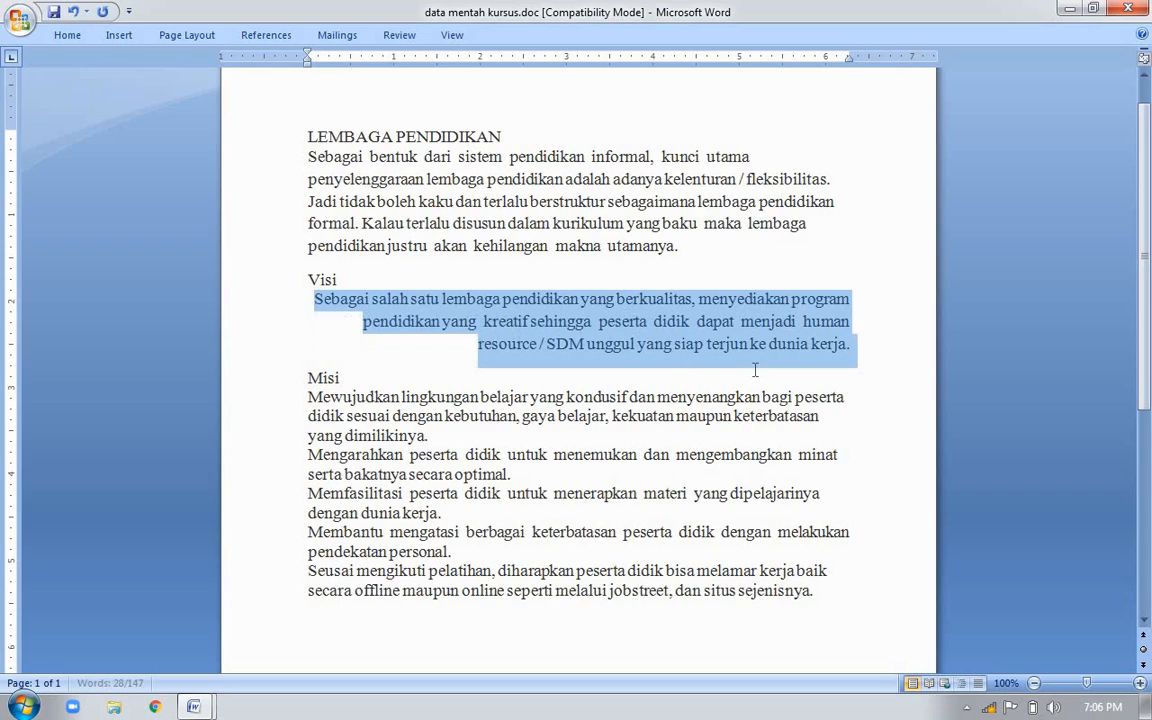
click(838, 395)
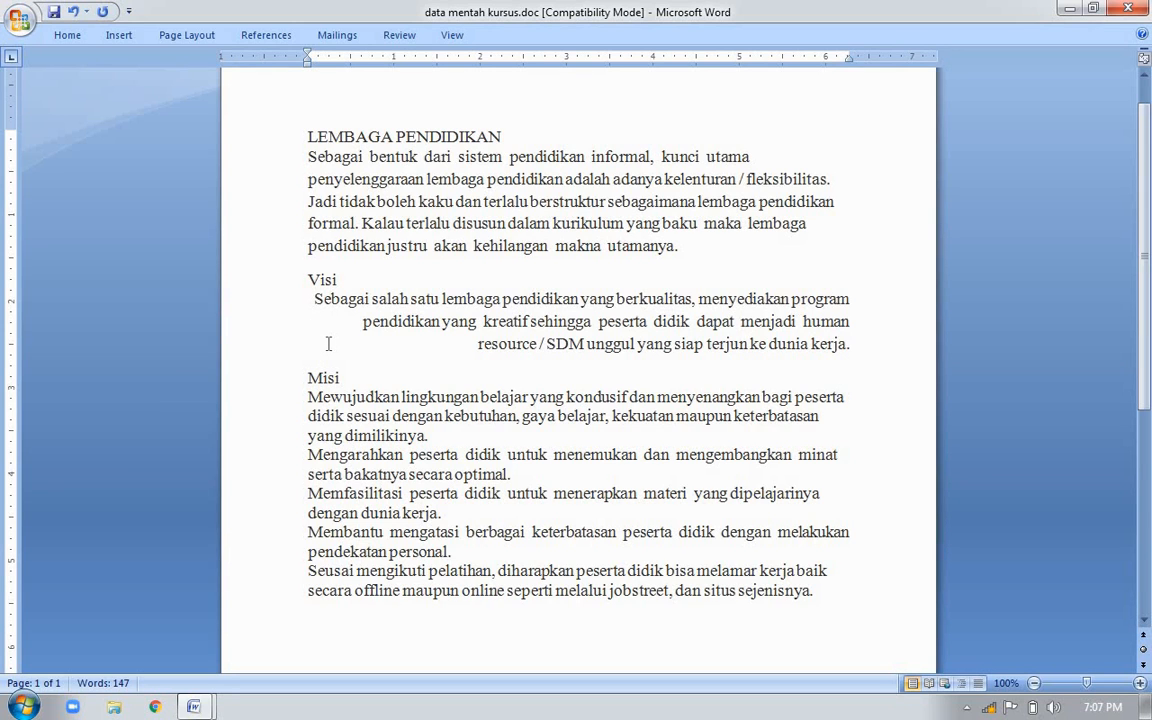
- Check the save shortcut in the shortcut list document and save data mentah kursus.doc
key(alt+Tab)
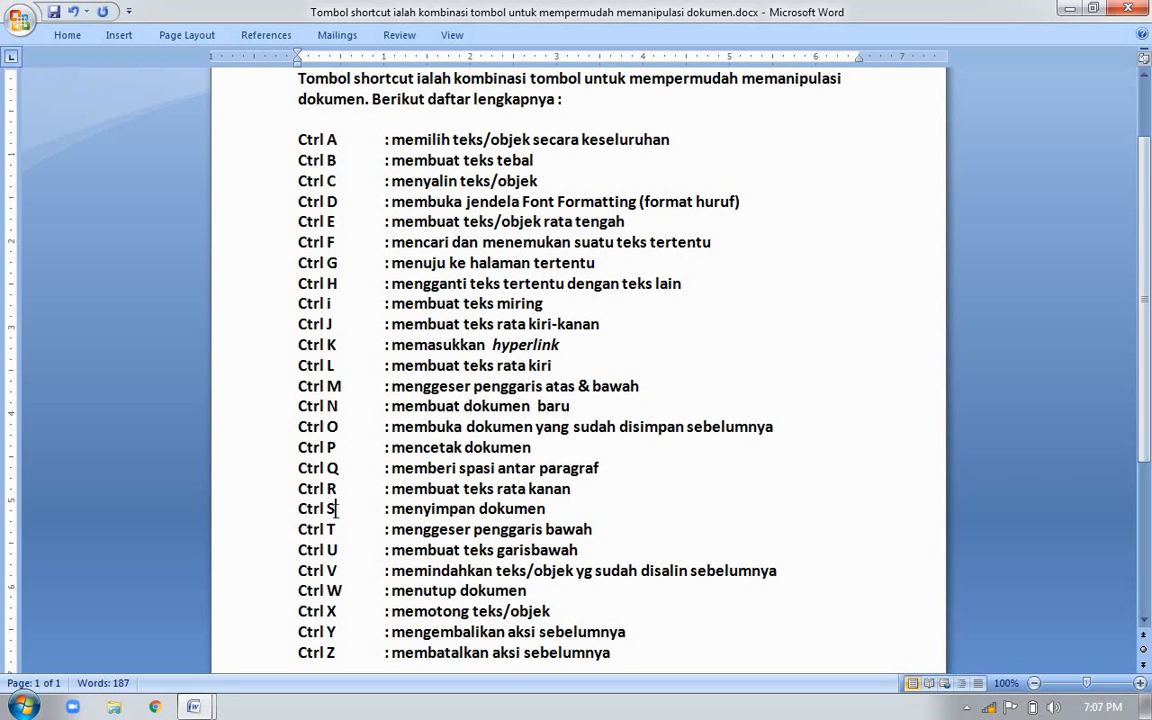
key(alt+Tab)
click(511, 379)
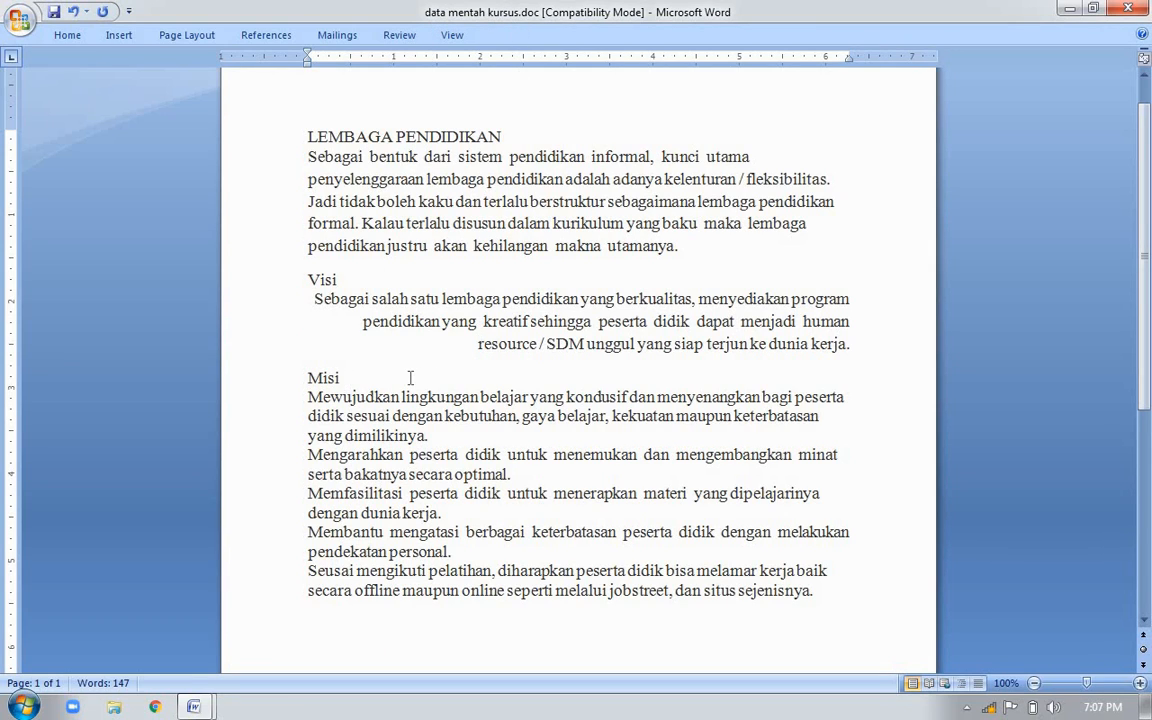
key(ctrl+s)
- Create a new blank document and enter the text "Tes123" in it
key(ctrl+n)
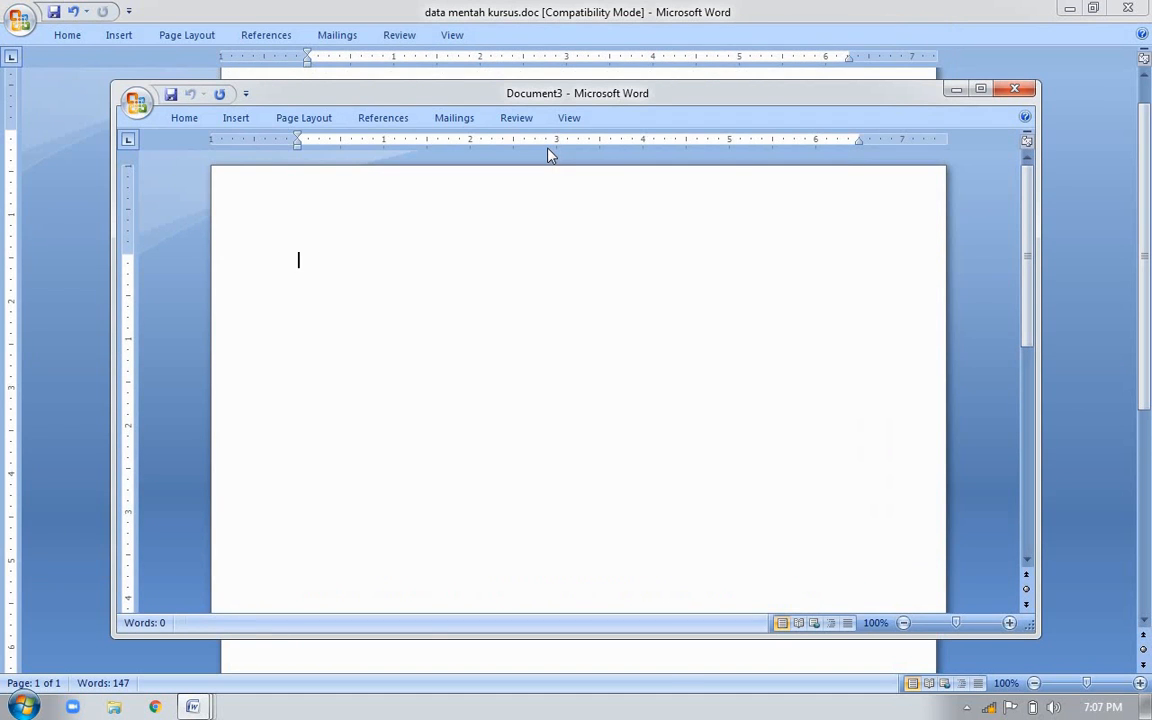
text(tes)
key(space)
key(BackSpace)
text(123)
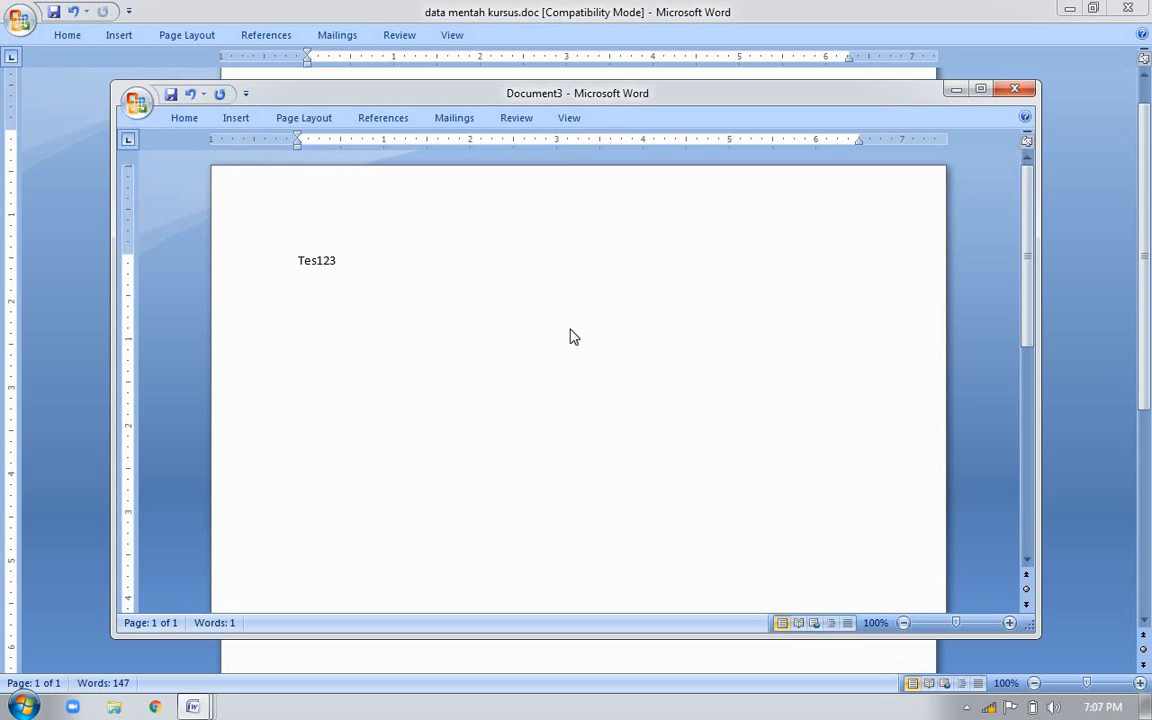
- Save the new document as Tes123.docx in the word prakerja folder, in Word Document format, and close it
key(ctrl+s)
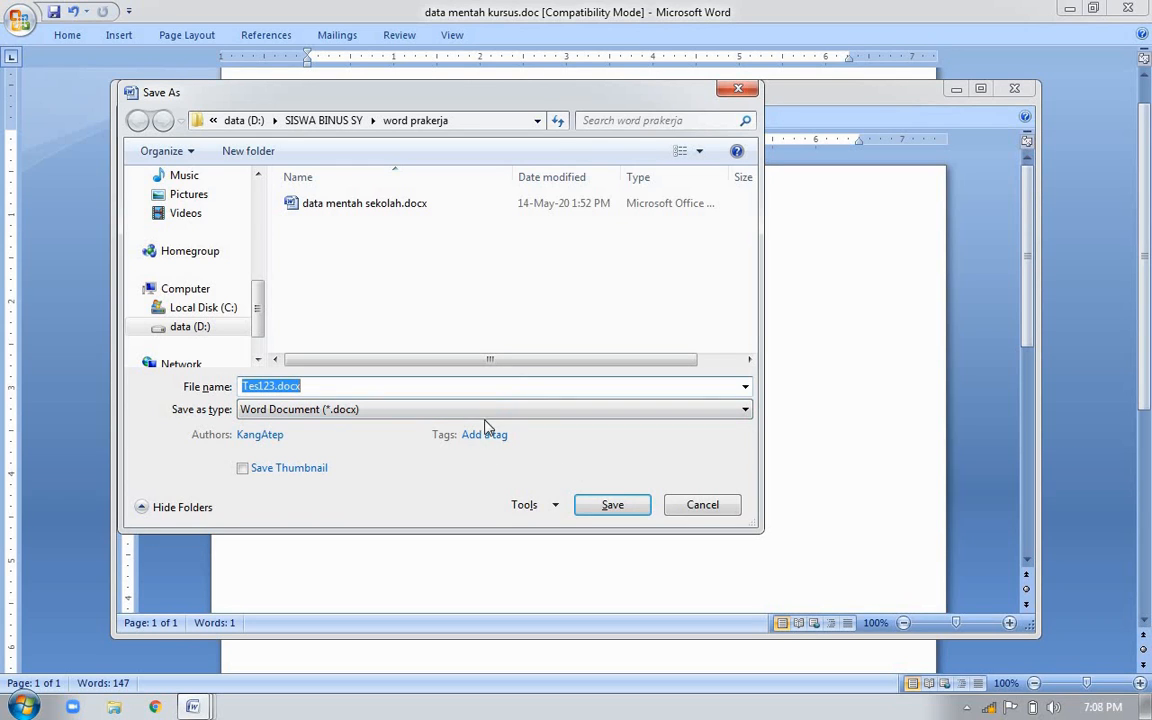
click(350, 412)
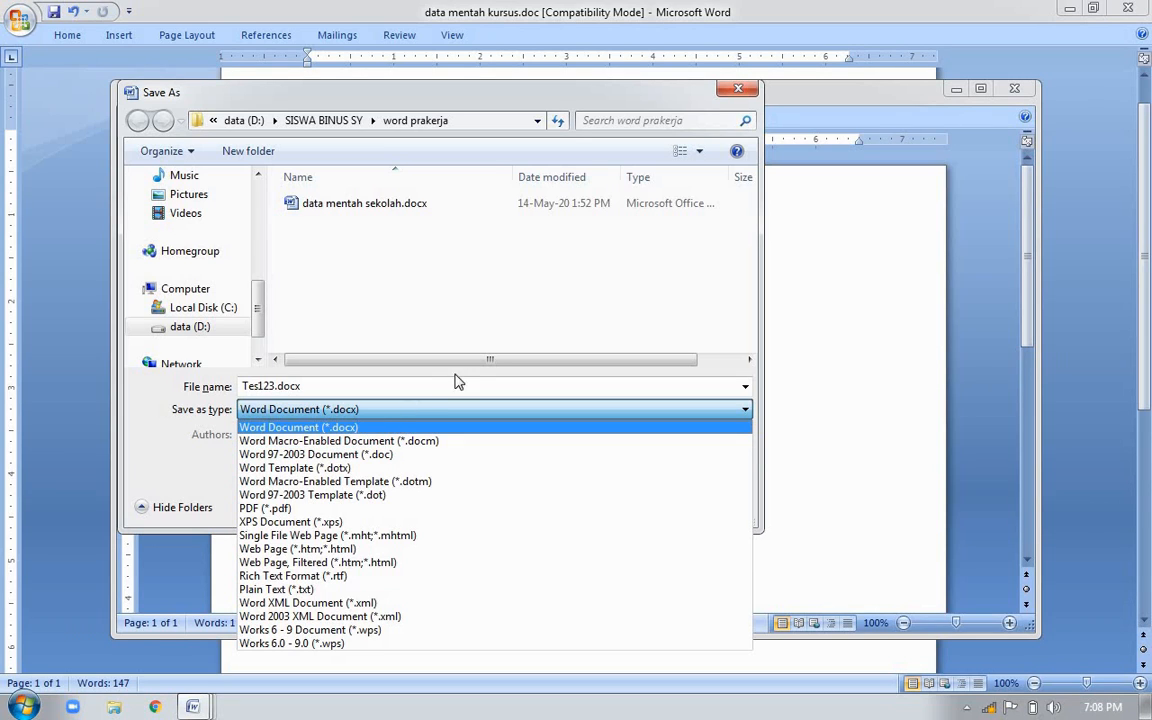
click(489, 359)
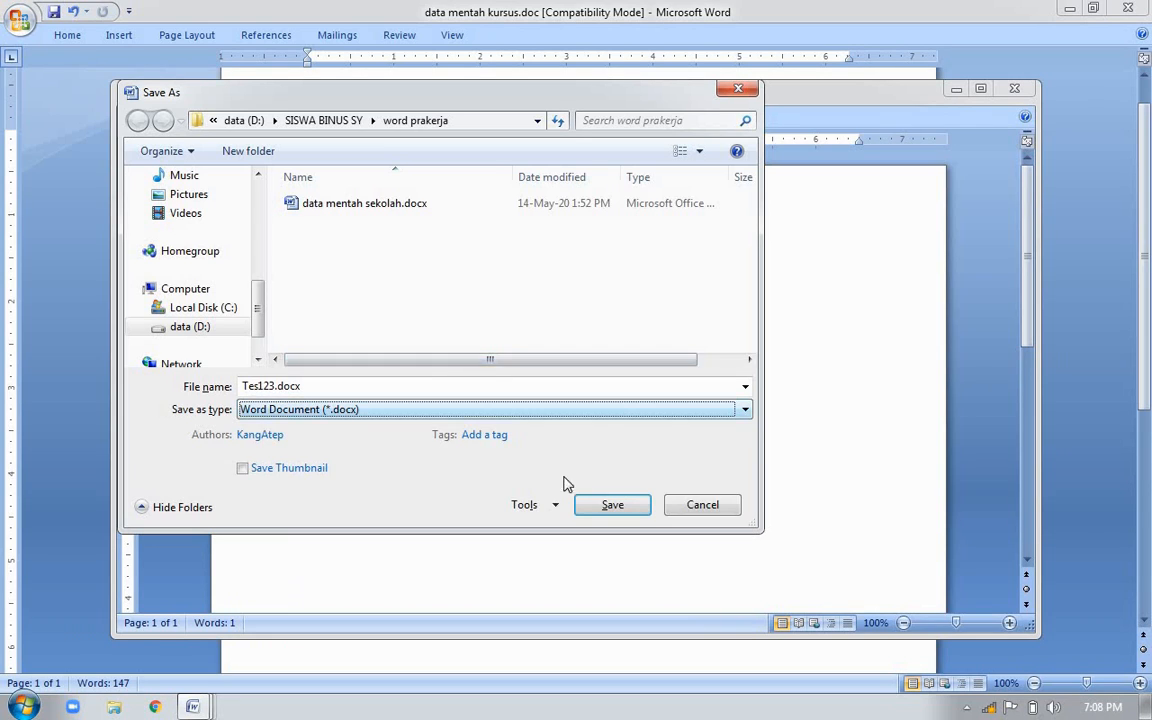
click(604, 510)
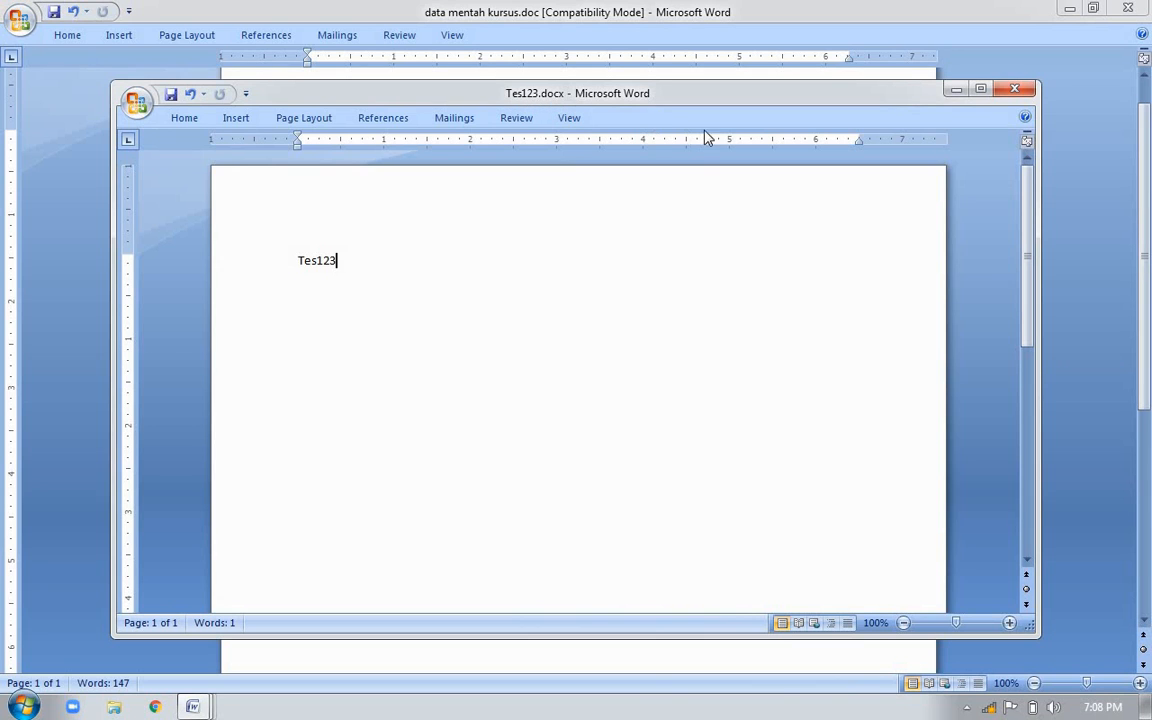
click(1022, 93)
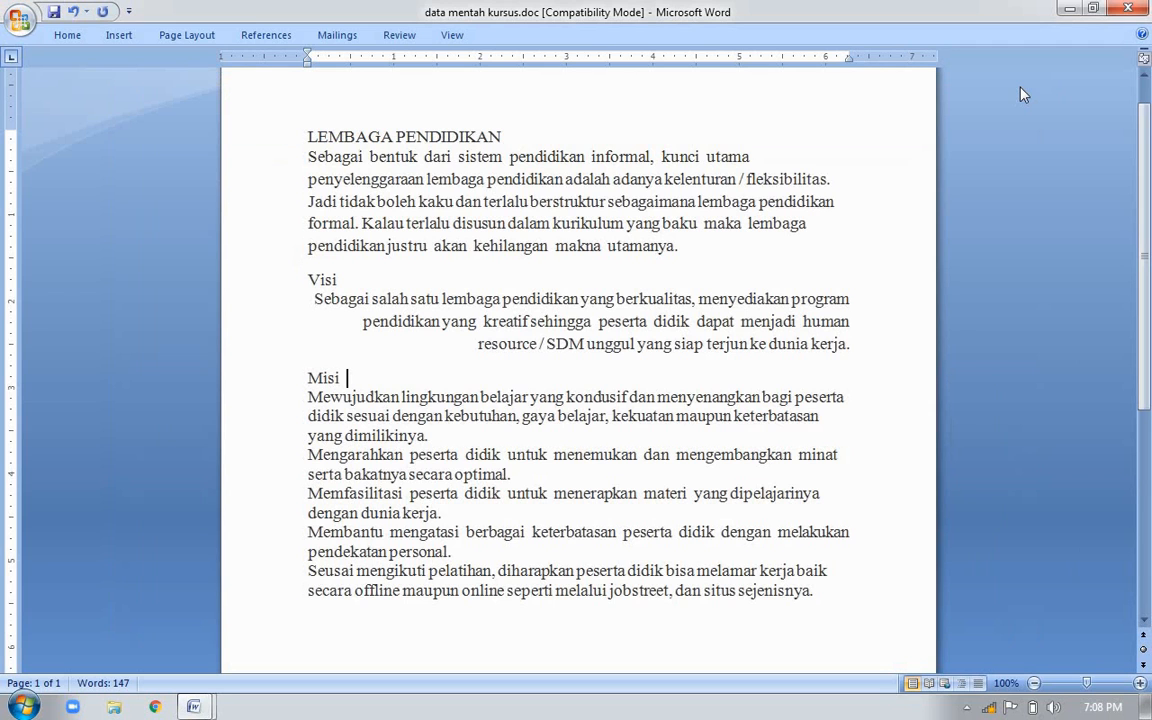
- Consult the Ctrl M and Ctrl T entries in the shortcut list document and give the first paragraph under Misi a 2-inch hanging indent
key(alt+Tab)
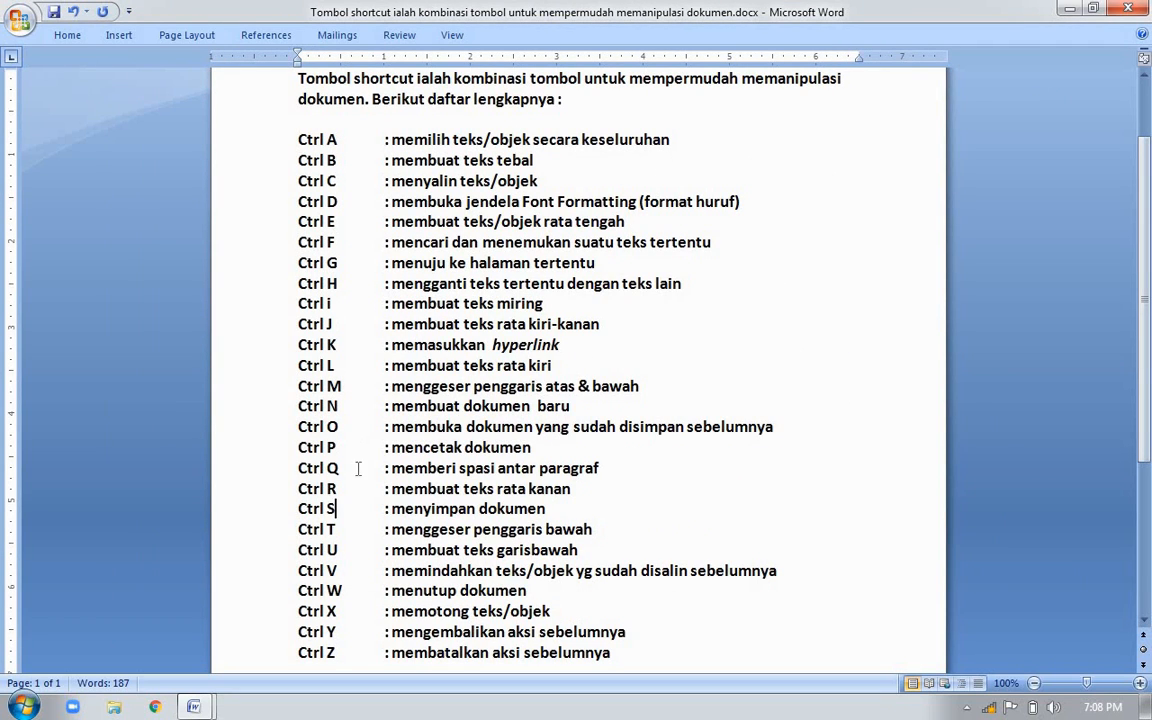
click(345, 529)
click(345, 386)
click(338, 531)
key(alt+Tab)
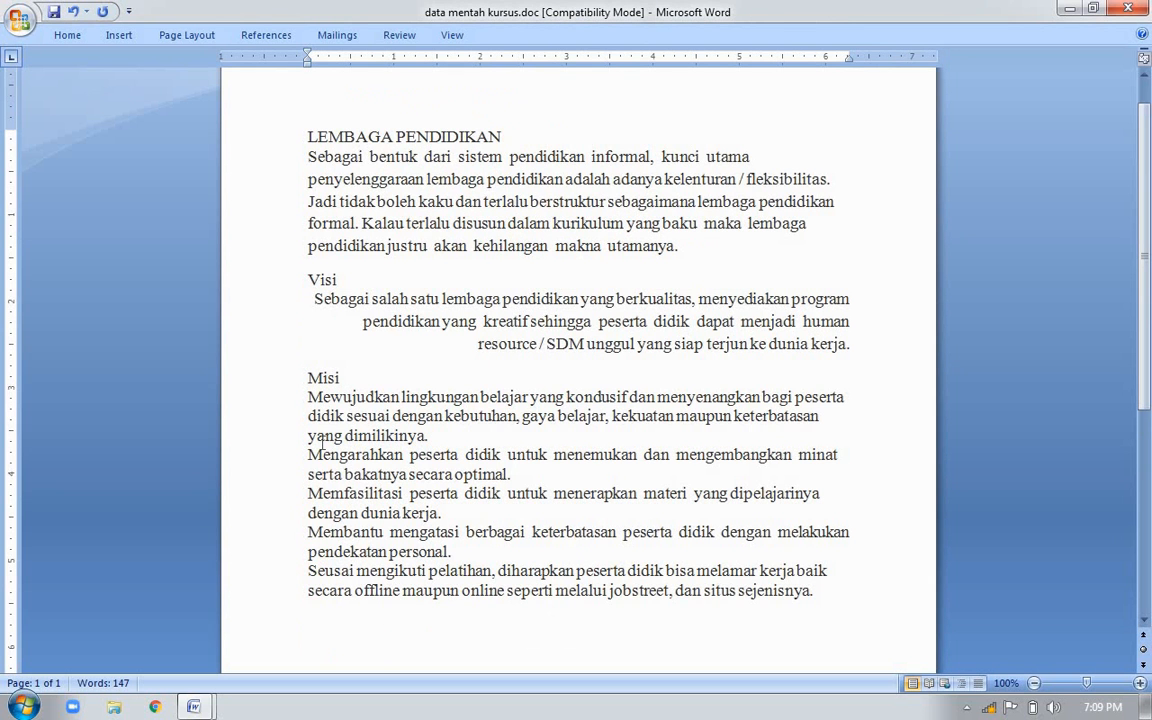
click(441, 439)
key(ctrl+t)
key(ctrl+t)
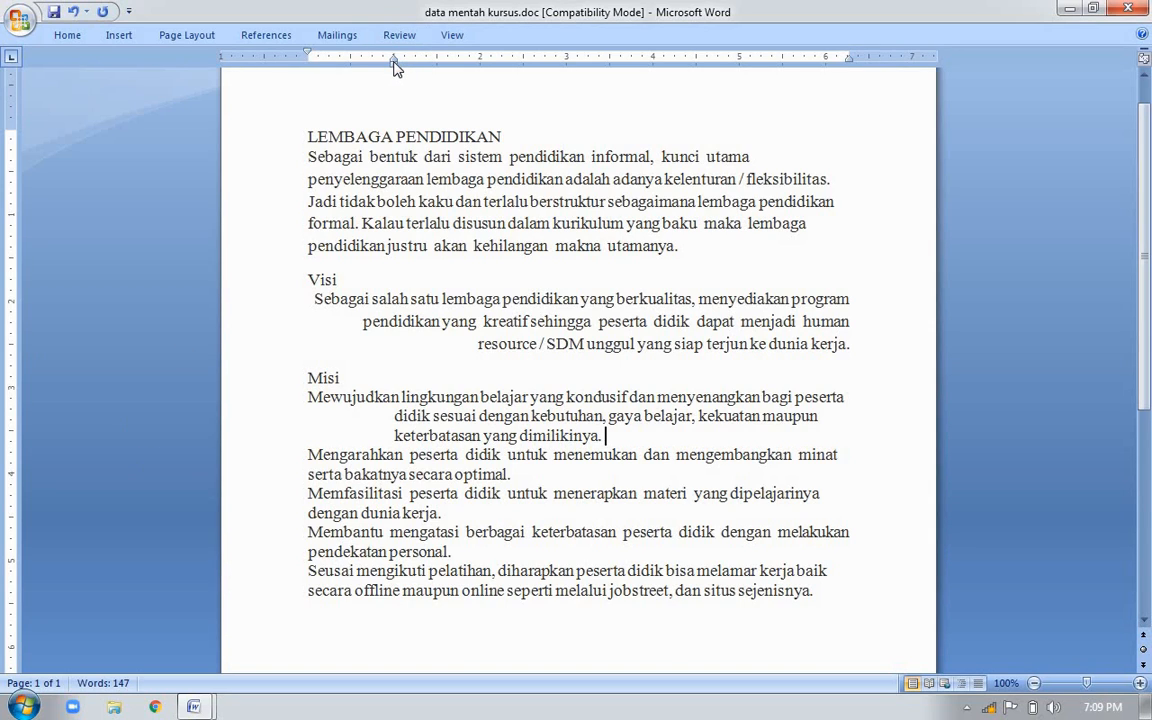
key(ctrl+t)
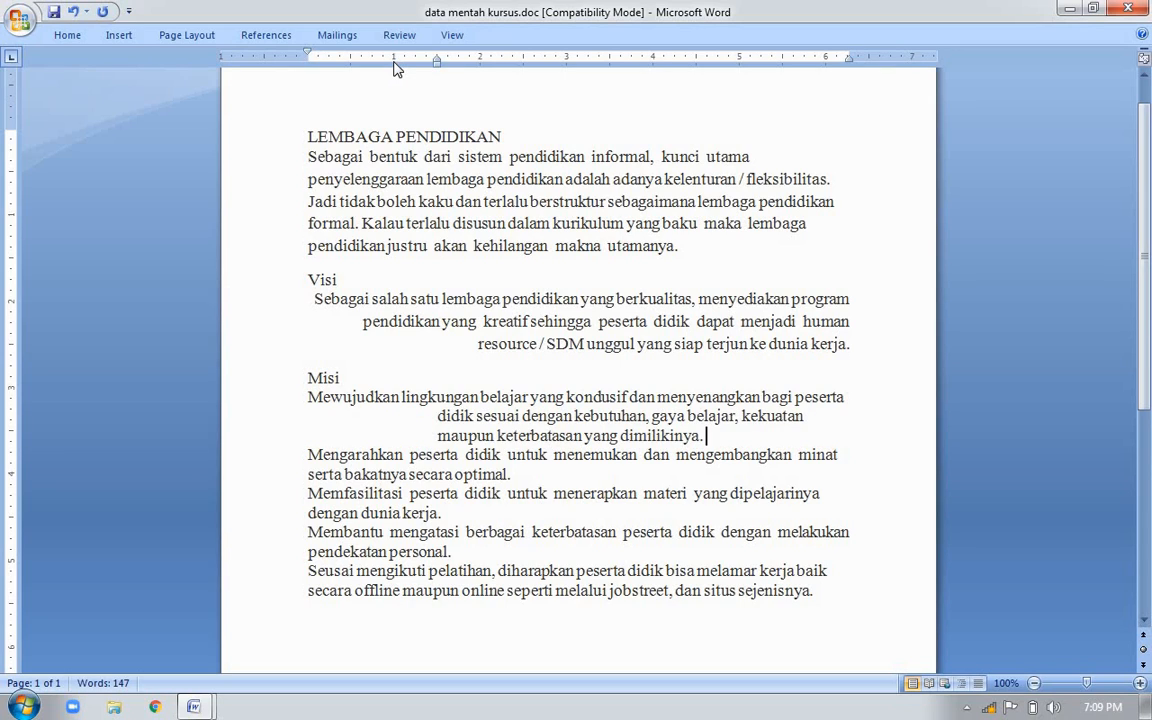
key(ctrl+t)
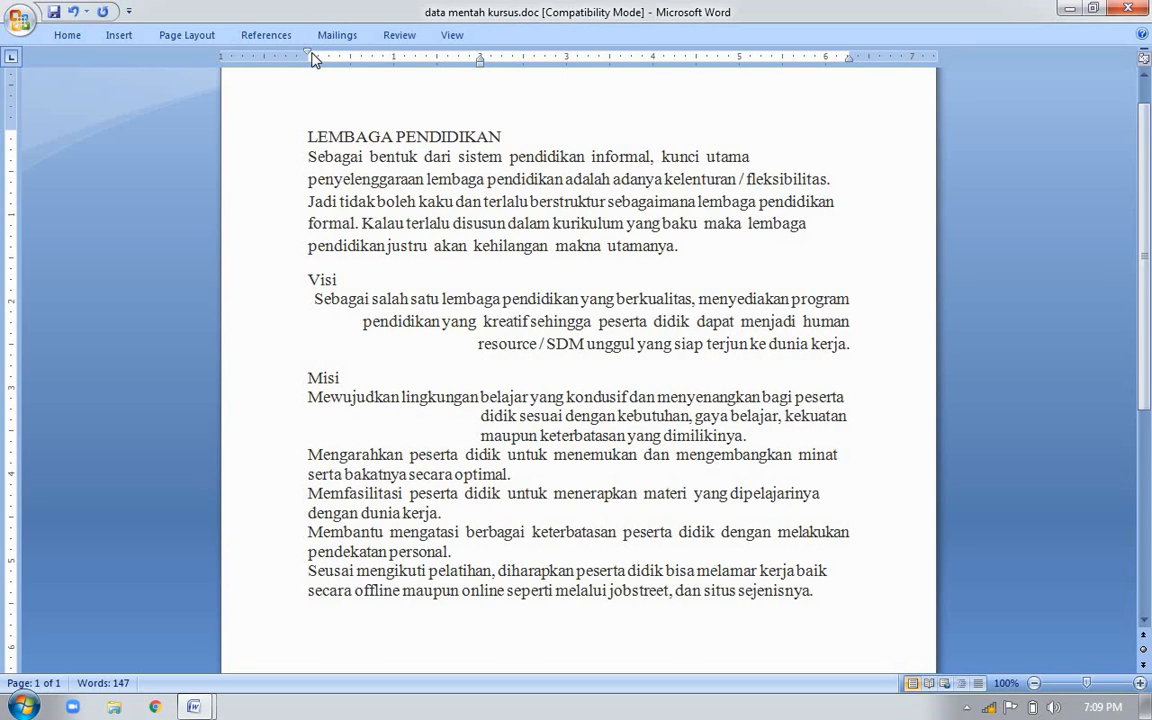
- Check the underline entry in the shortcut list document and underline the LEMBAGA PENDIDIKAN heading in data mentah kursus.doc
key(alt+Tab)
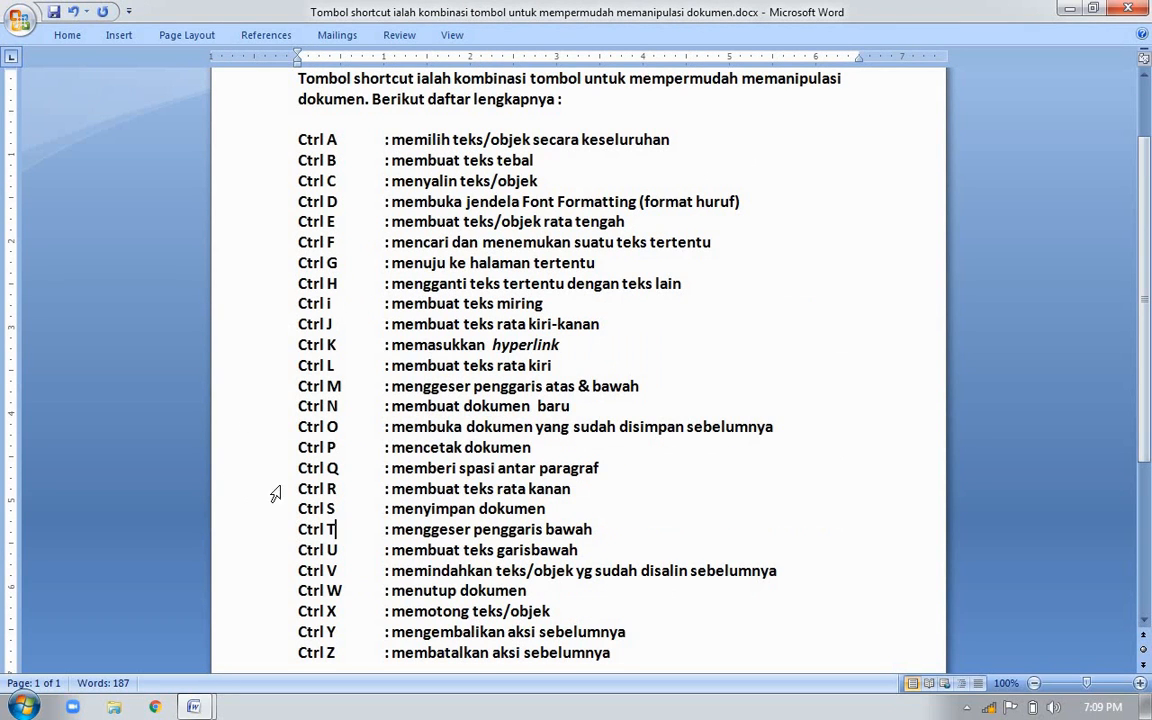
click(340, 552)
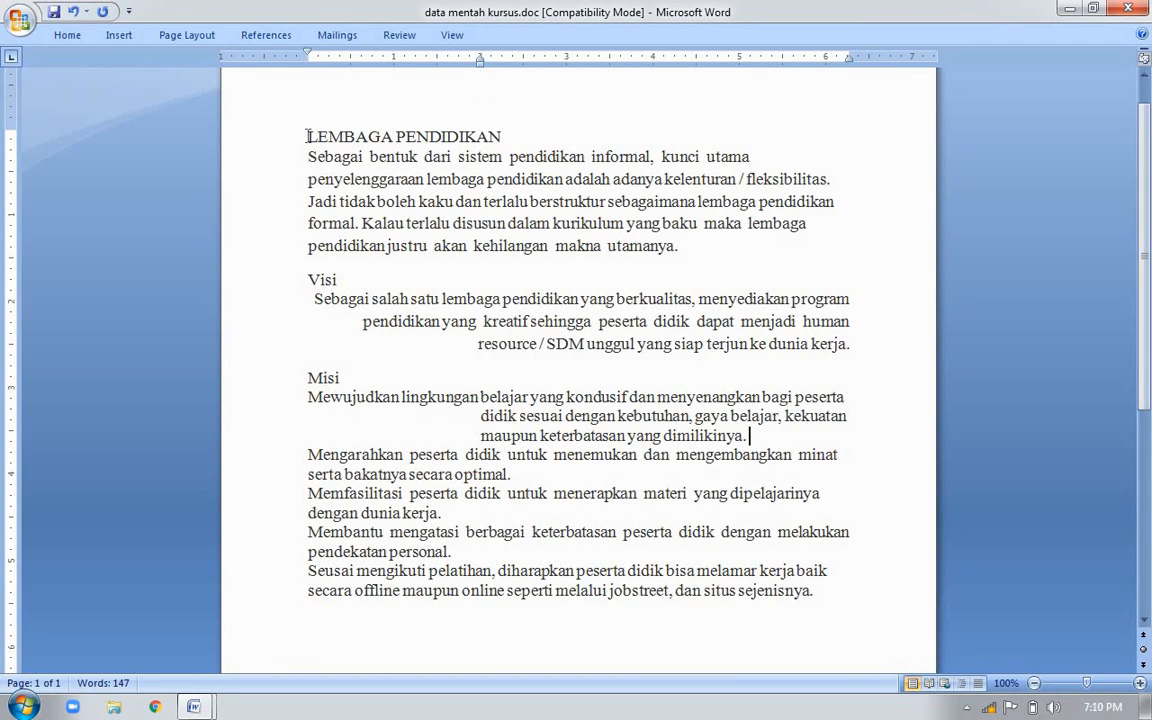
drag(306, 136, 452, 138)
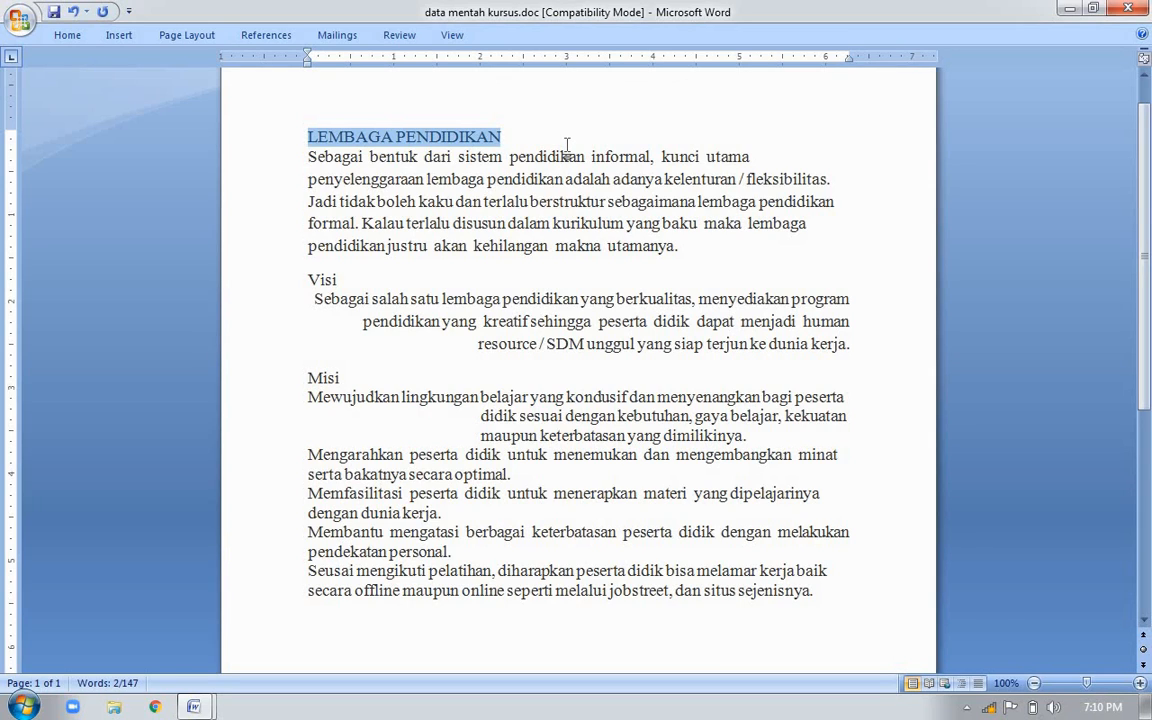
key(ctrl+u)
click(557, 290)
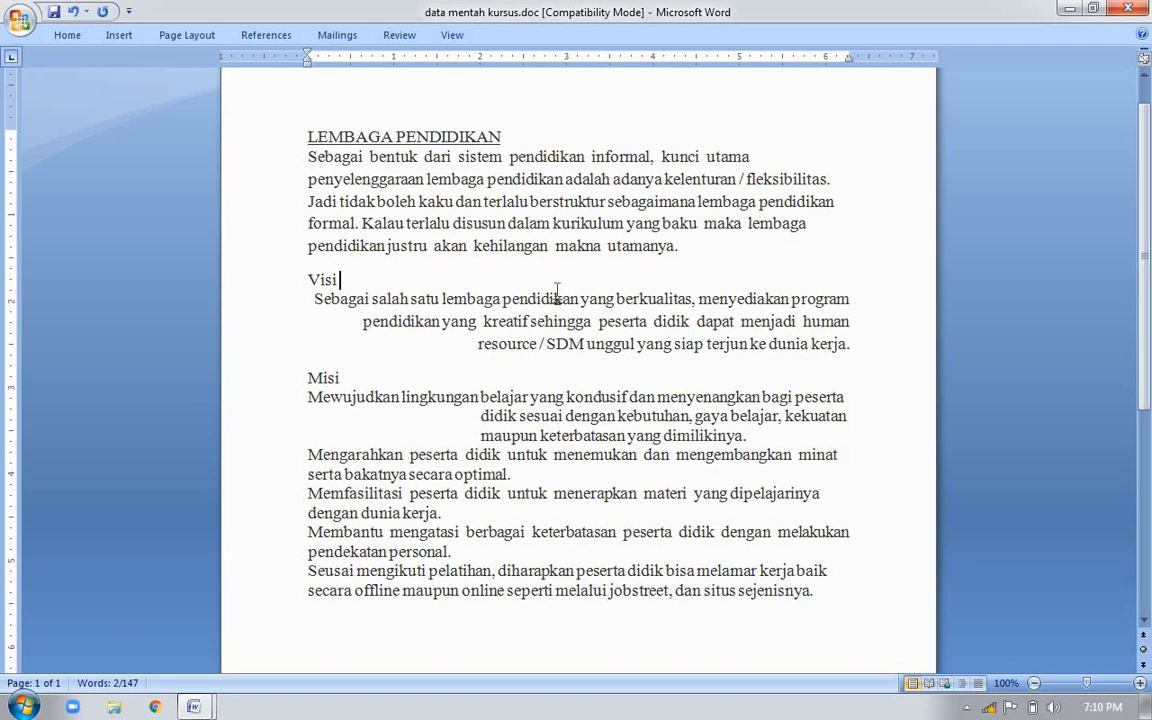
- Review the copy and paste entries in the shortcut list document and copy the introductory paragraph under LEMBAGA PENDIDIKAN
key(alt+Tab)
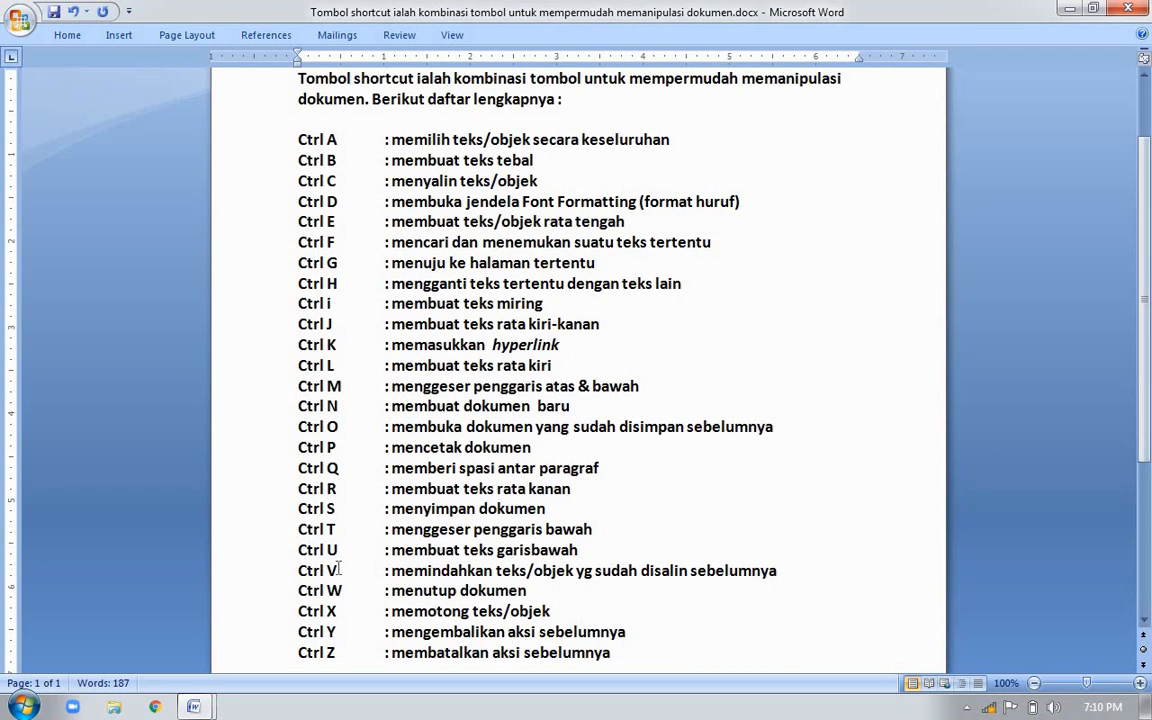
click(343, 178)
click(341, 571)
mouse_move(341, 571)
mouse_down()
mouse_move(790, 571)
mouse_move(340, 577)
mouse_up()
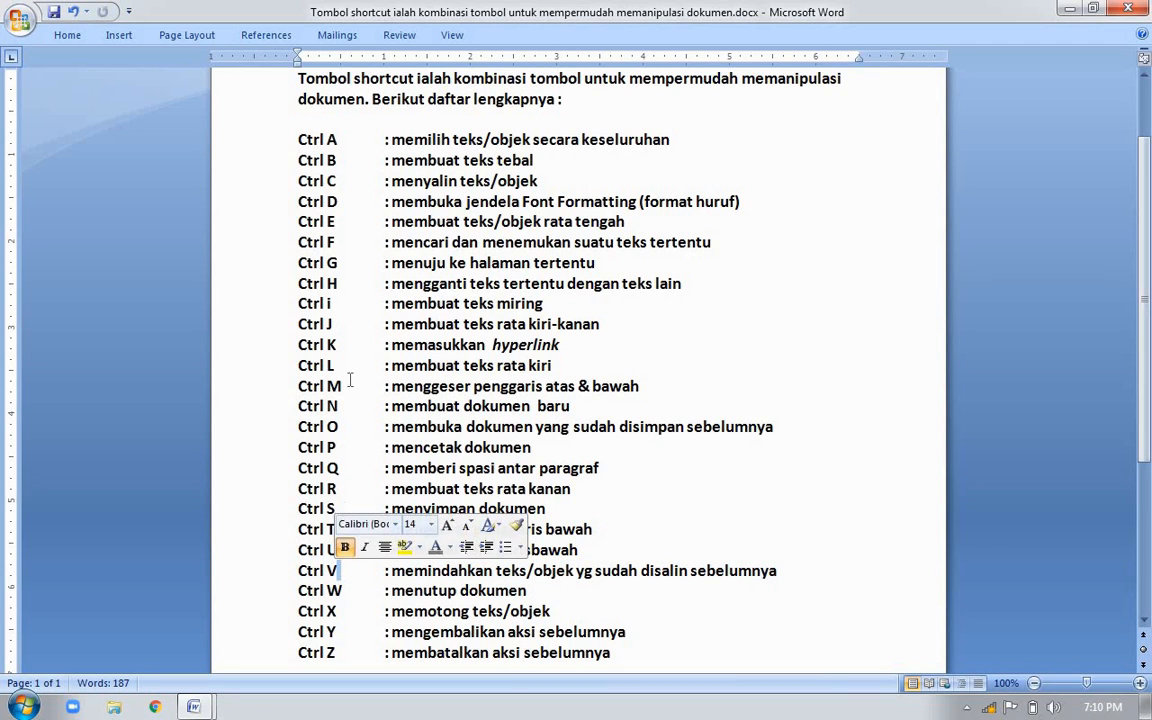
click(340, 181)
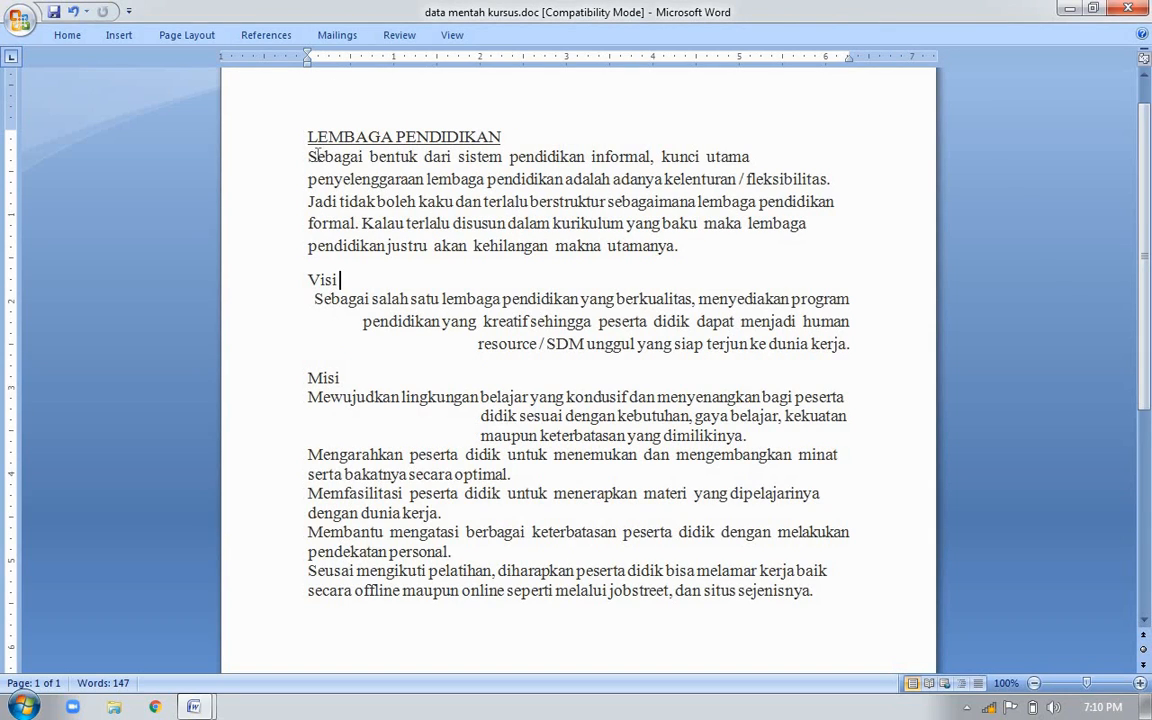
drag(308, 156, 680, 255)
key(ctrl+c)
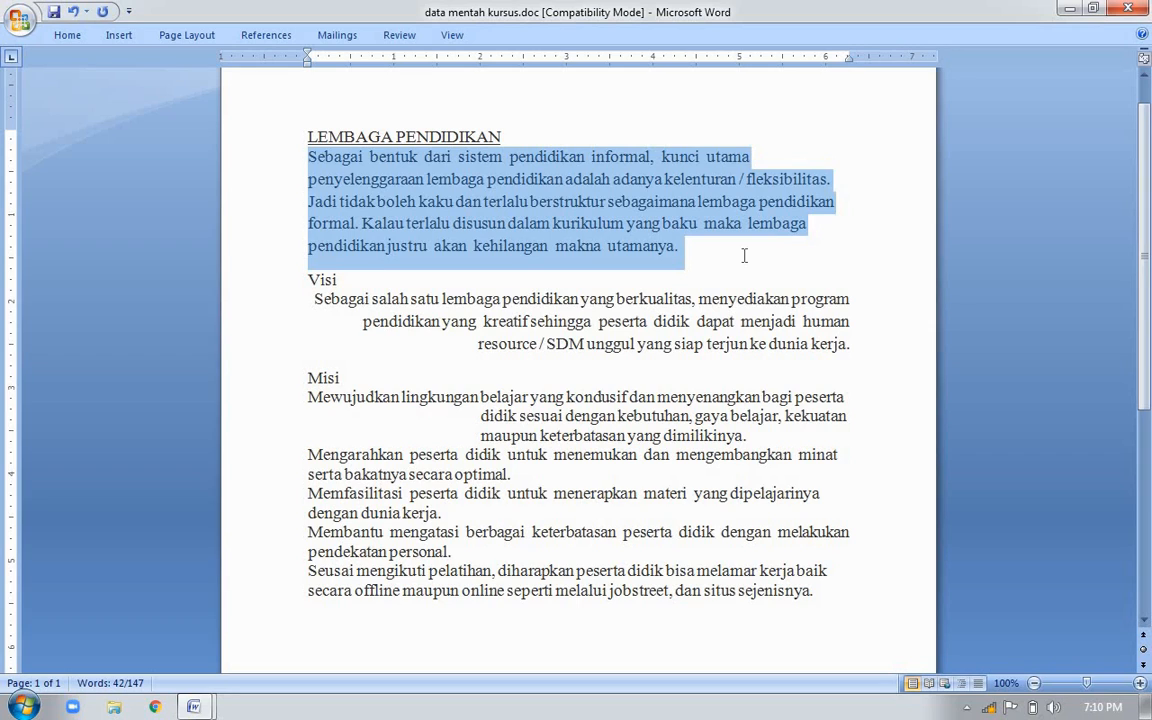
- Paste the copied introductory paragraph at the end of data mentah kursus.doc, after a blank line, and review the page
click(825, 592)
key(Return)
key(Return)
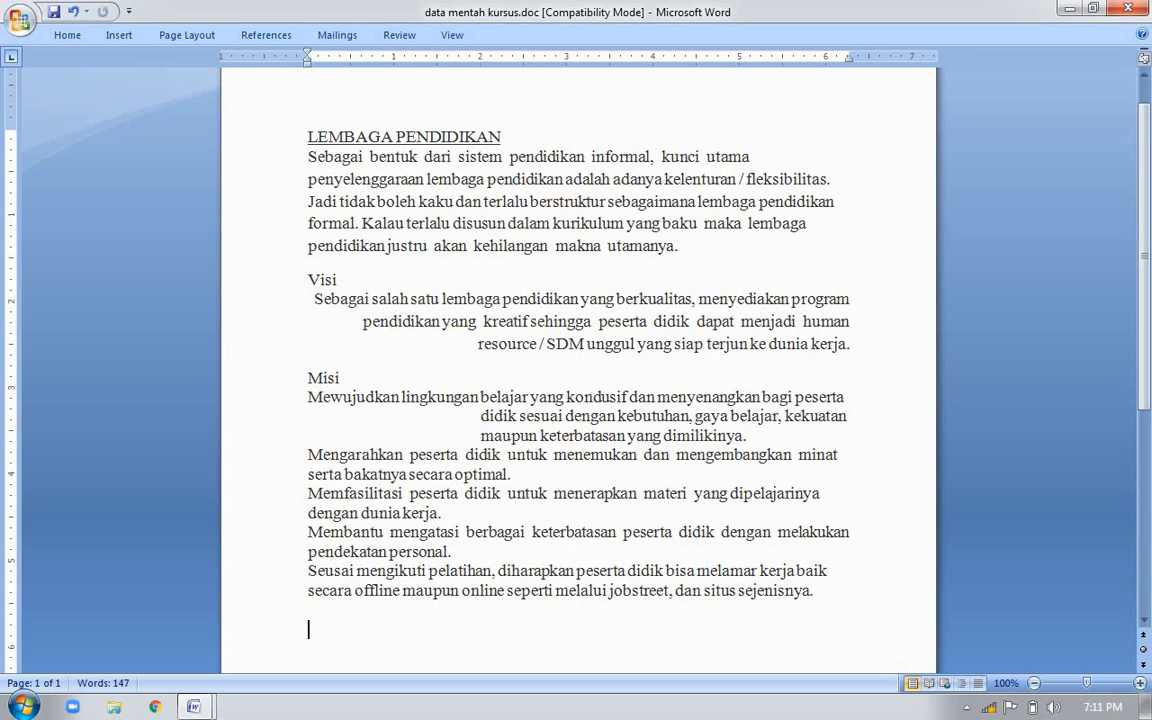
key(ctrl+v)
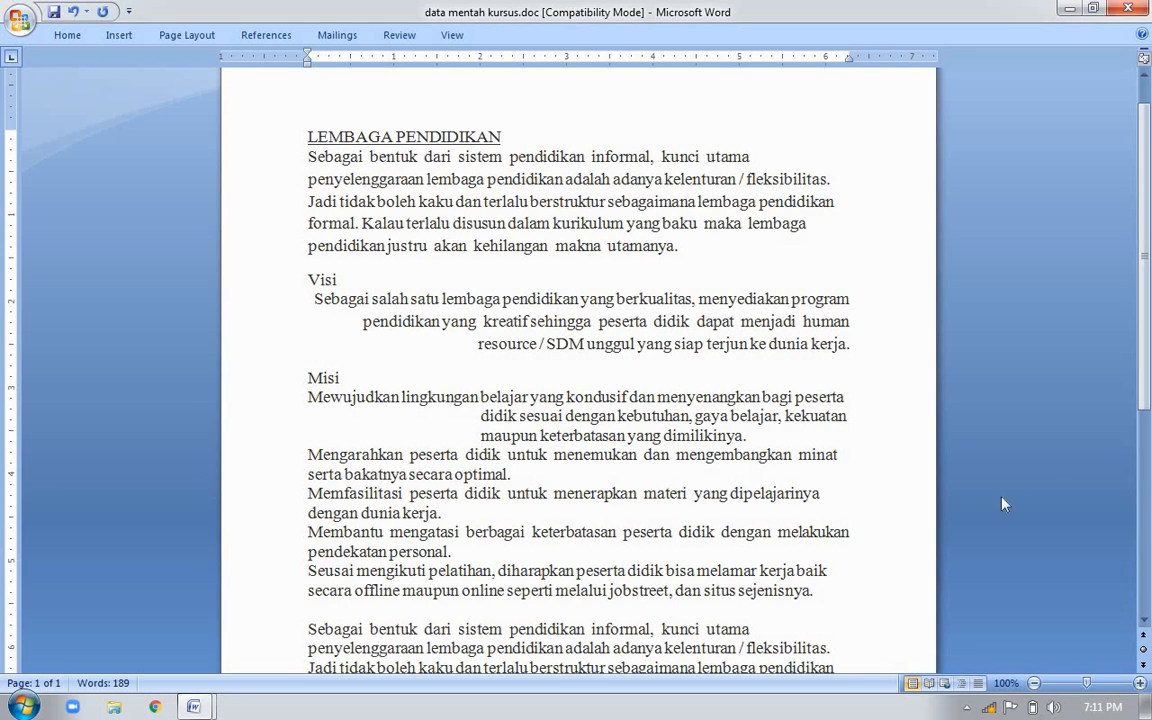
scroll(1150, 398, down, 2)
scroll(1150, 380, up, 2)
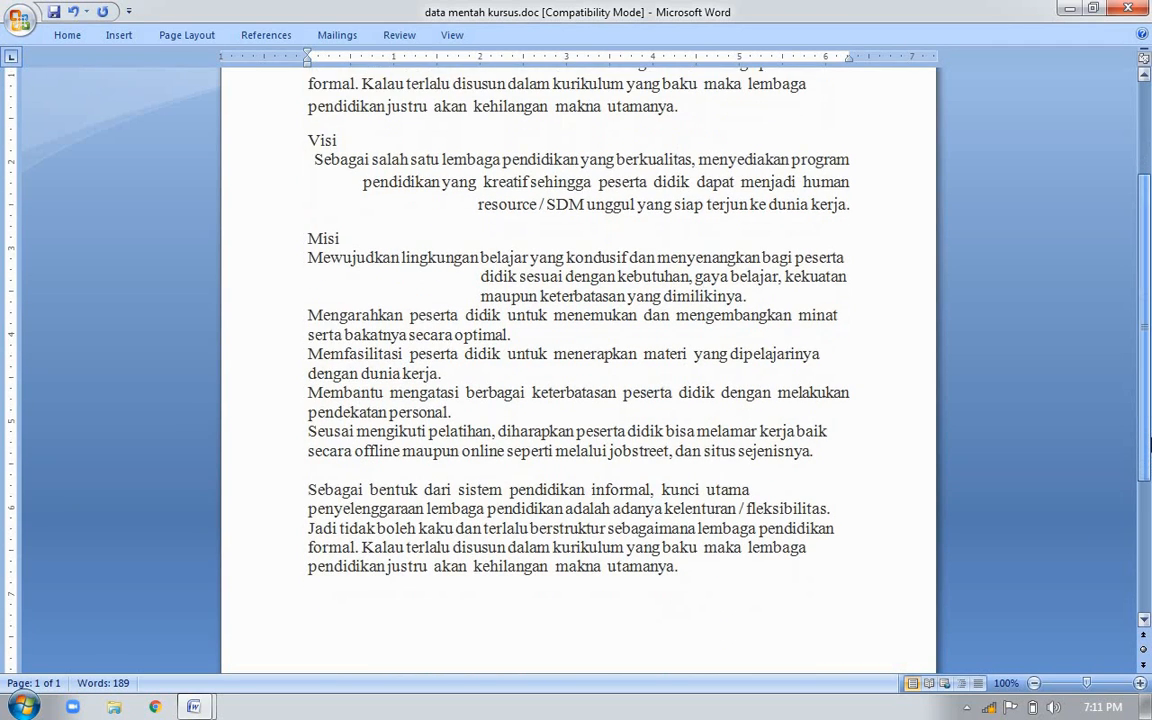
scroll(1150, 368, down, 1)
scroll(1150, 360, up, 2)
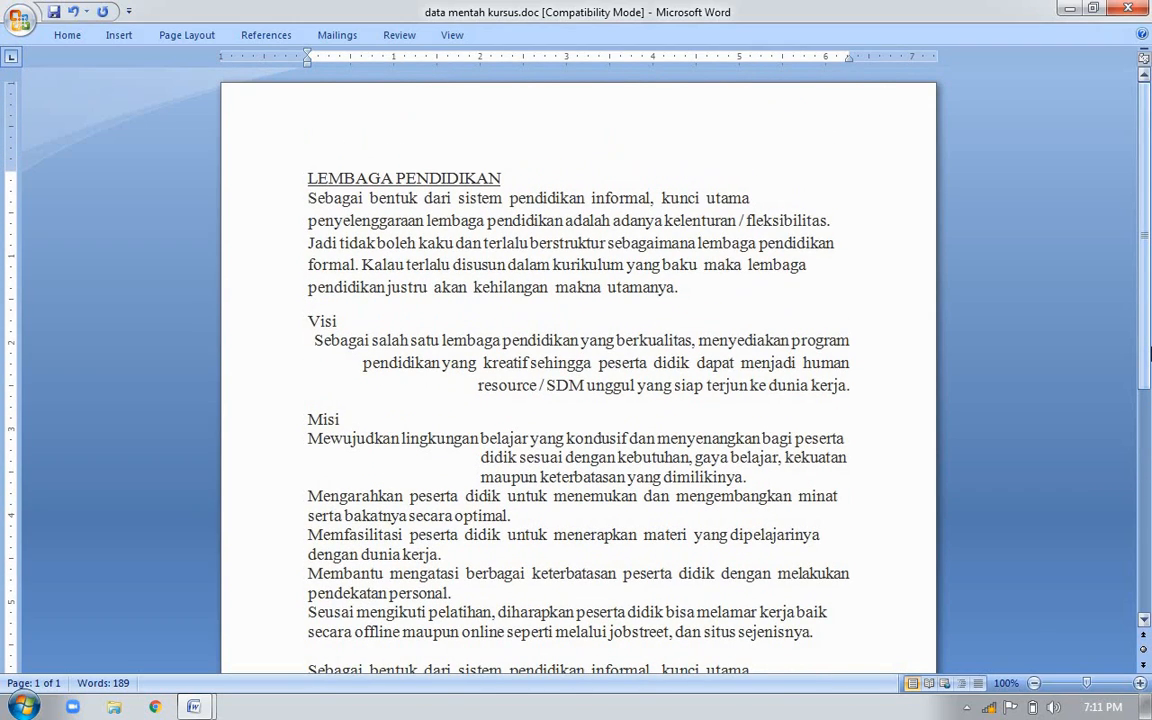
- Check the cut entry in the shortcut list document and delete the duplicate introductory paragraph at the end of data mentah kursus.doc
key(alt+Tab)
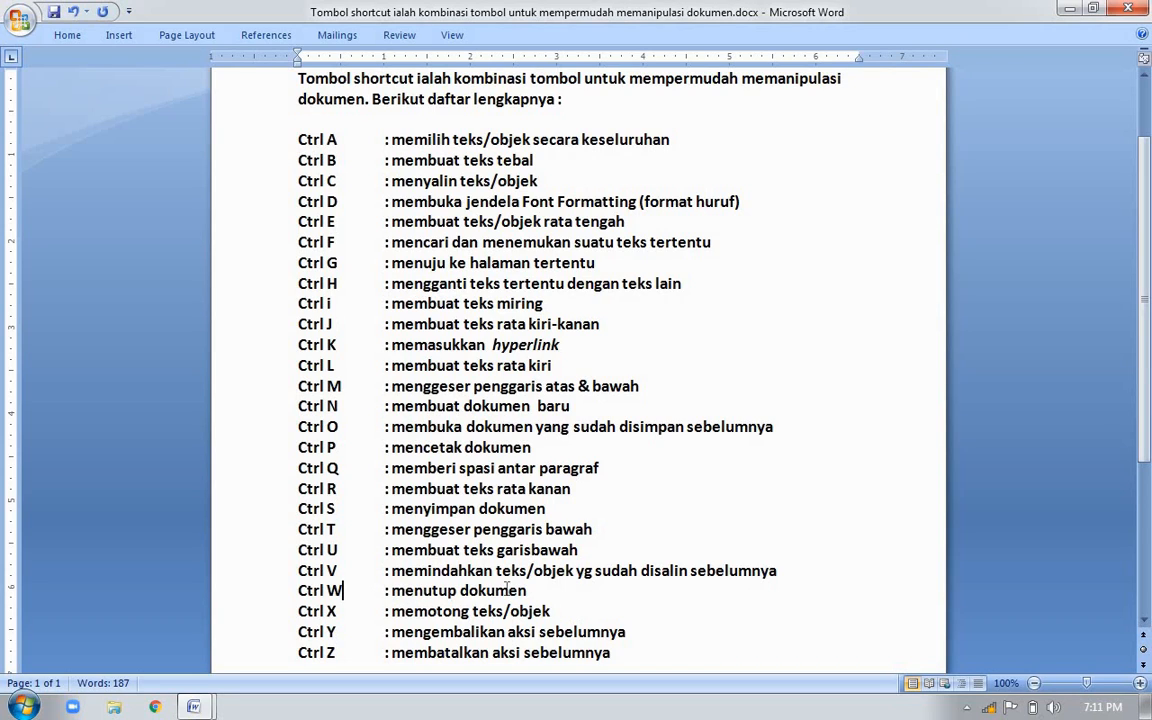
click(343, 610)
key(alt+Tab)
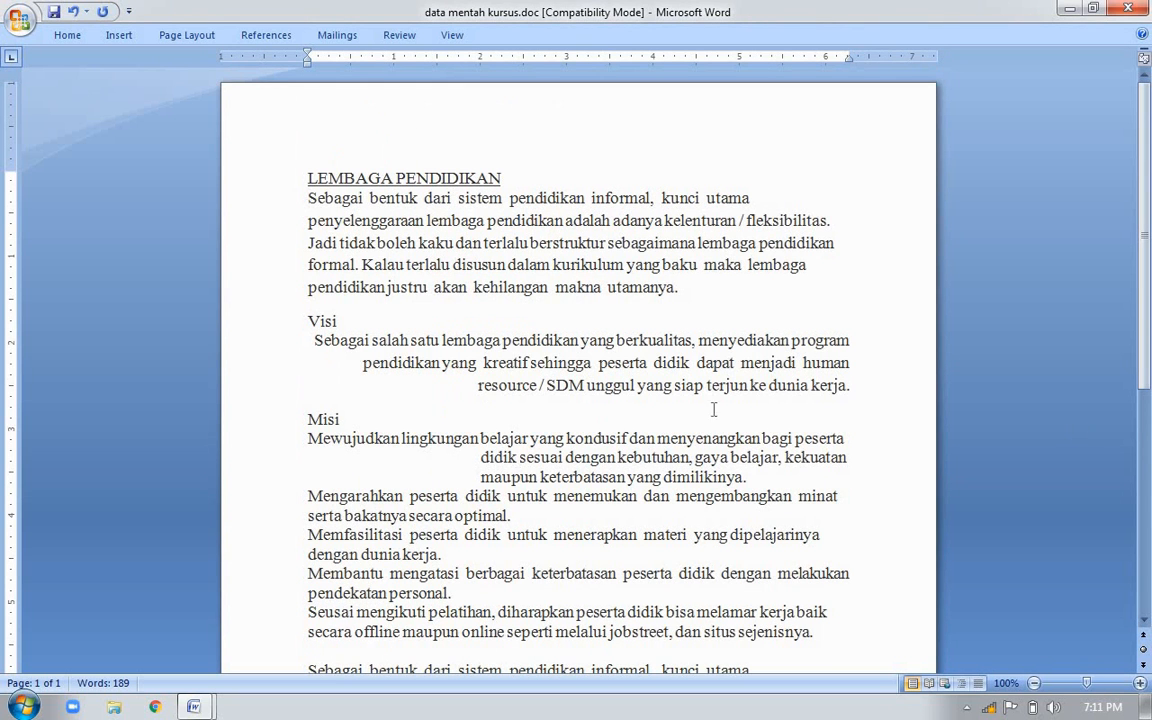
scroll(500, 450, down, 3)
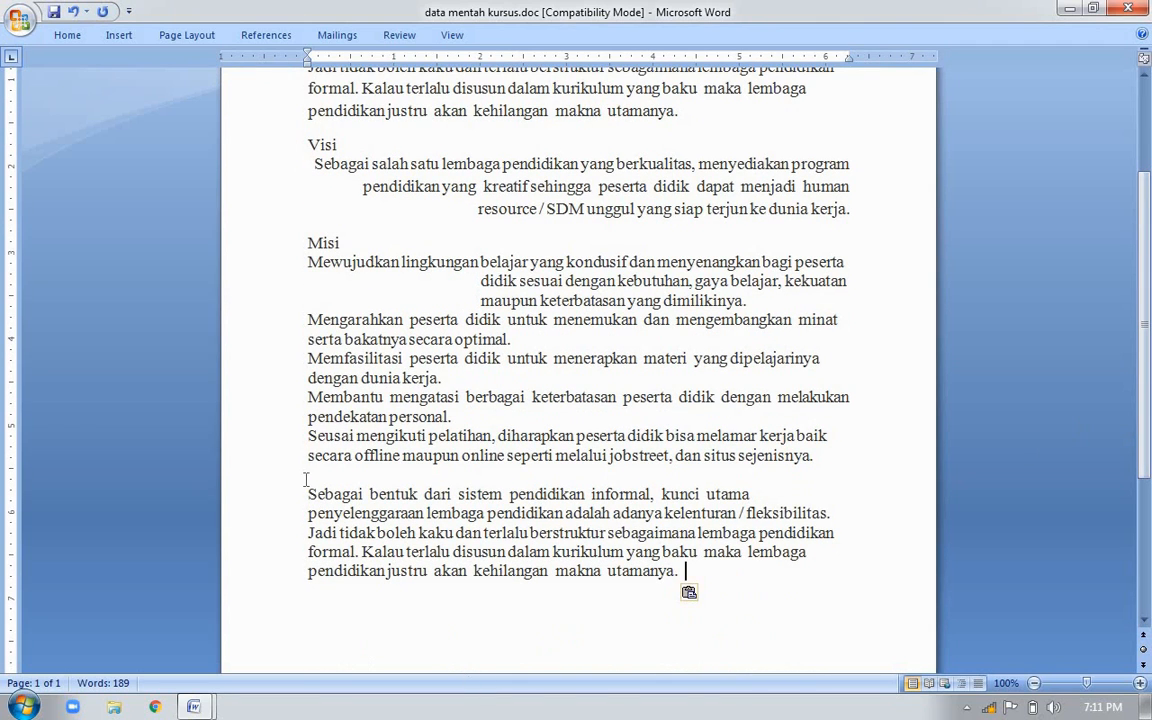
drag(308, 493, 688, 569)
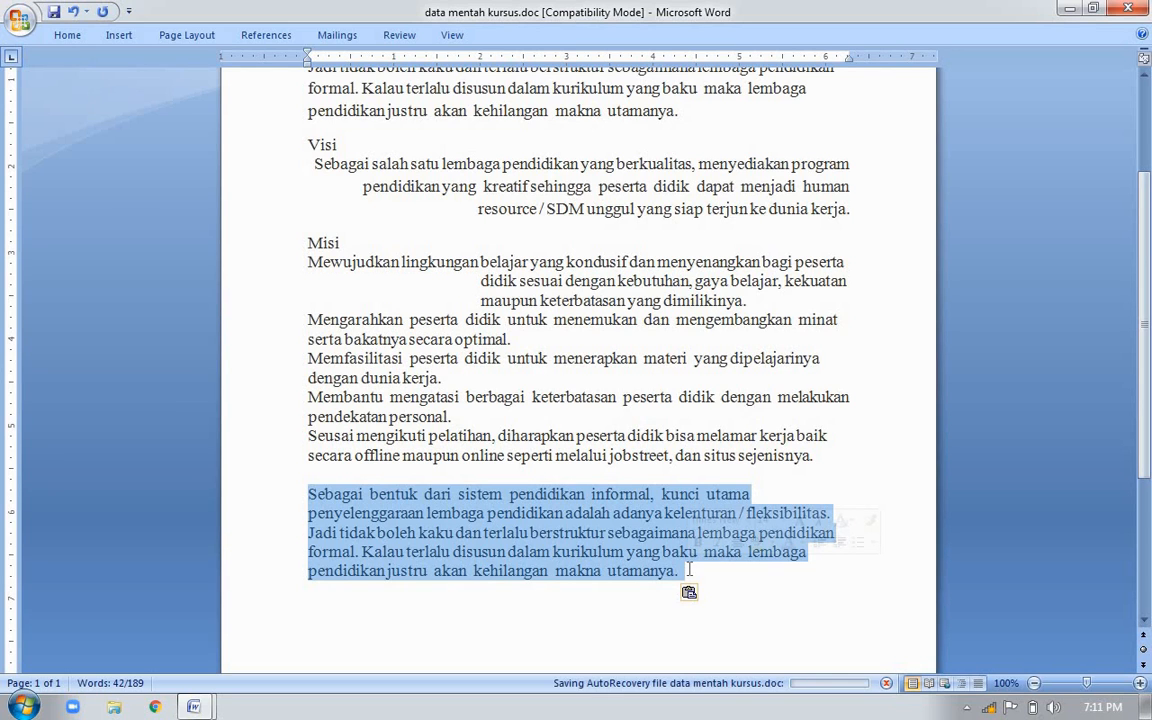
key(Delete)
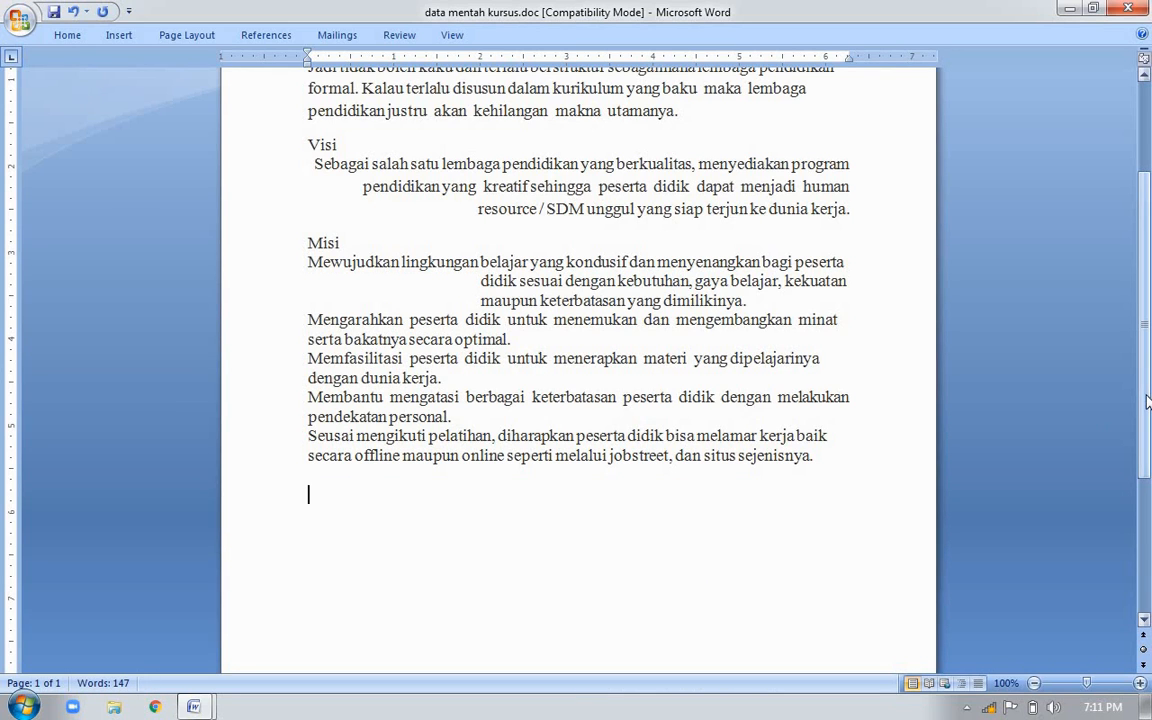
- Move the introductory paragraph from under the LEMBAGA PENDIDIKAN heading to the end of the document, below the last Misi paragraph
drag(1147, 378, 1147, 288)
click(309, 199)
drag(309, 199, 686, 289)
key(ctrl+c)
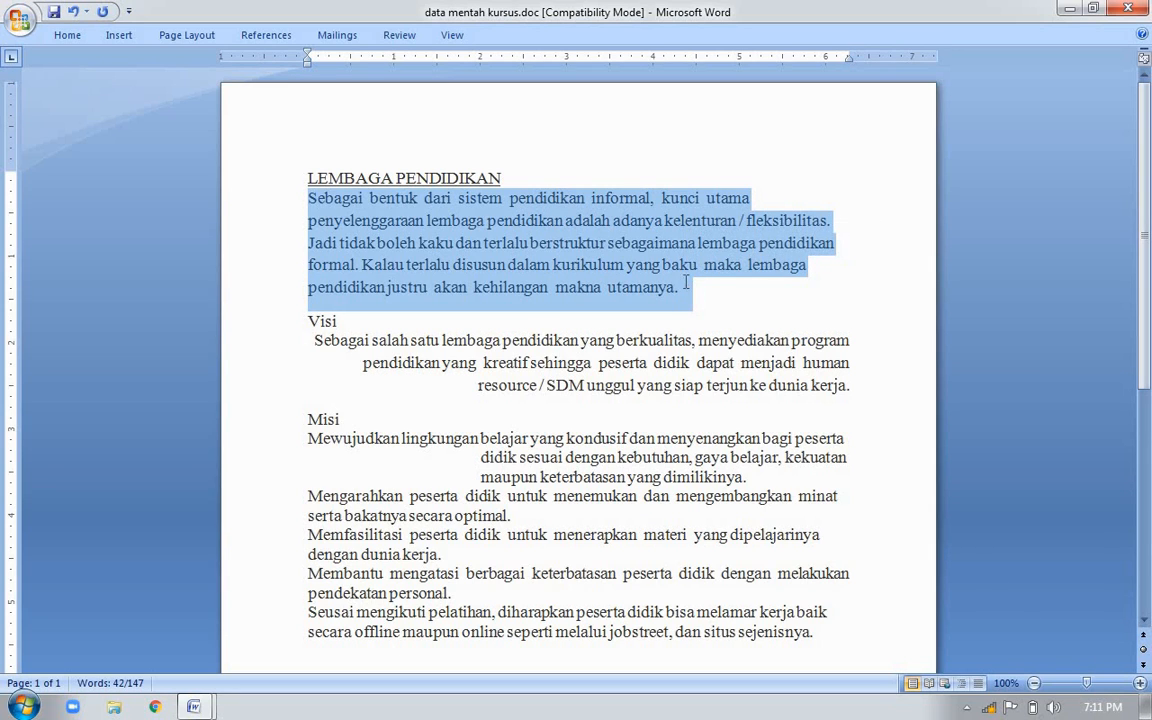
key(Delete)
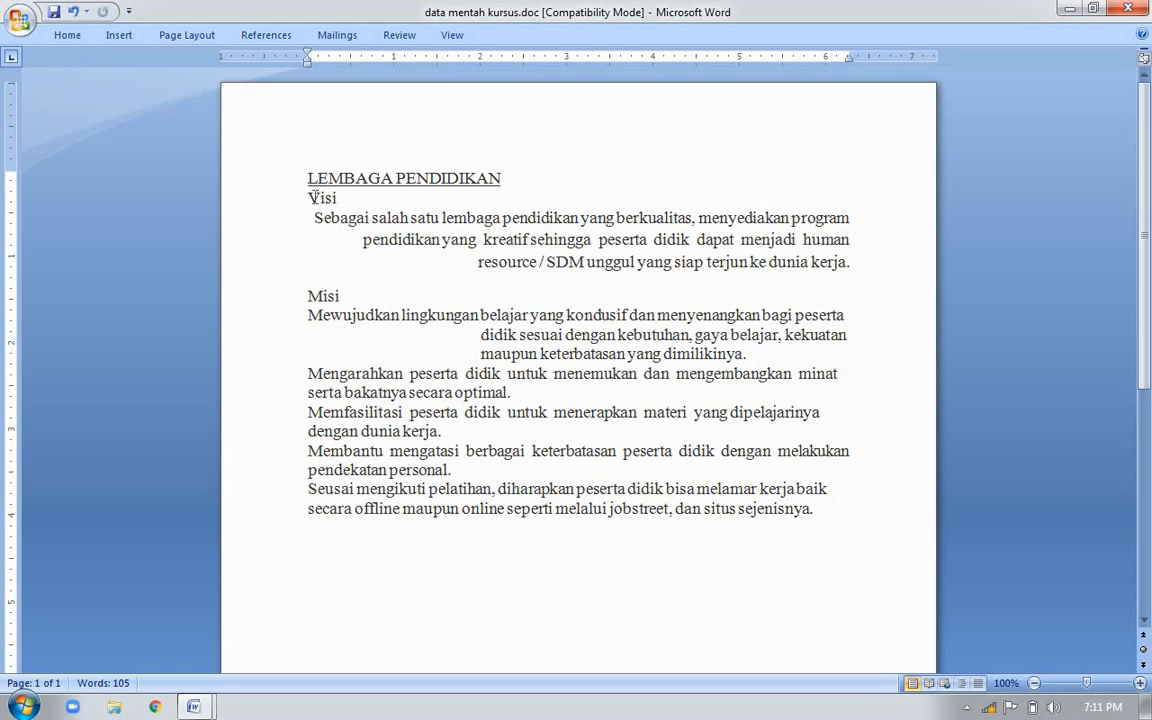
click(347, 531)
key(Return)
key(ctrl+v)
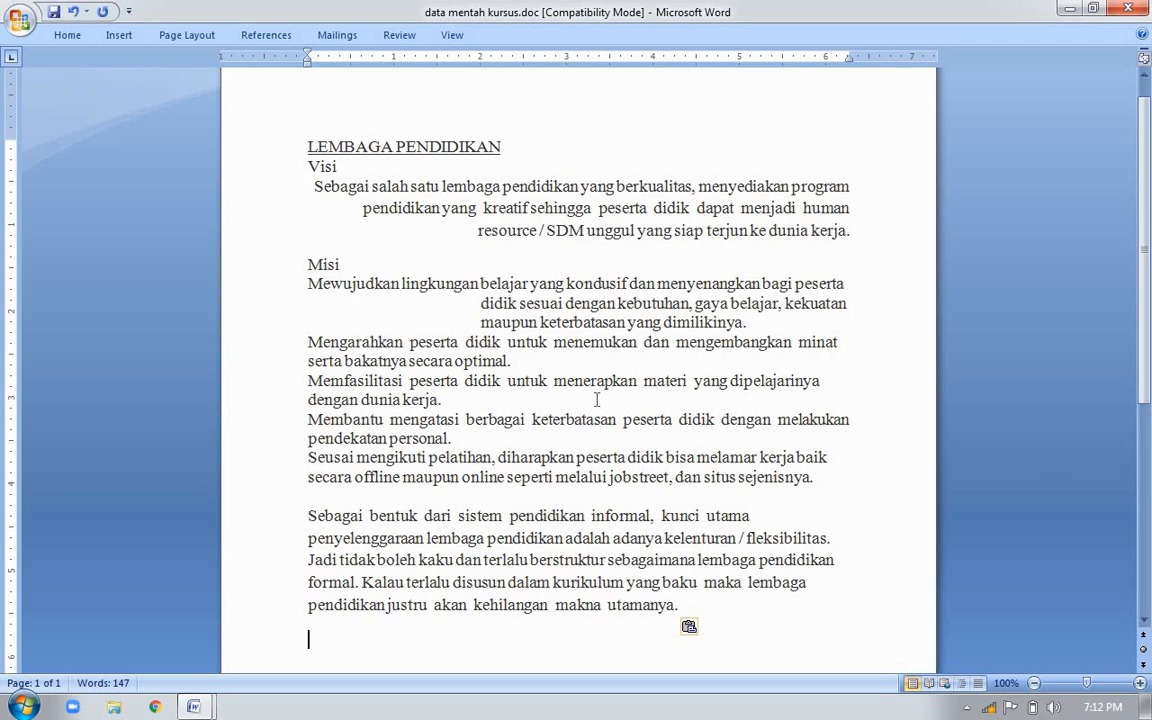
- Check the Ctrl Y and Ctrl Z entries in the shortcut list document and undo the move of the introductory paragraph
key(alt+Tab)
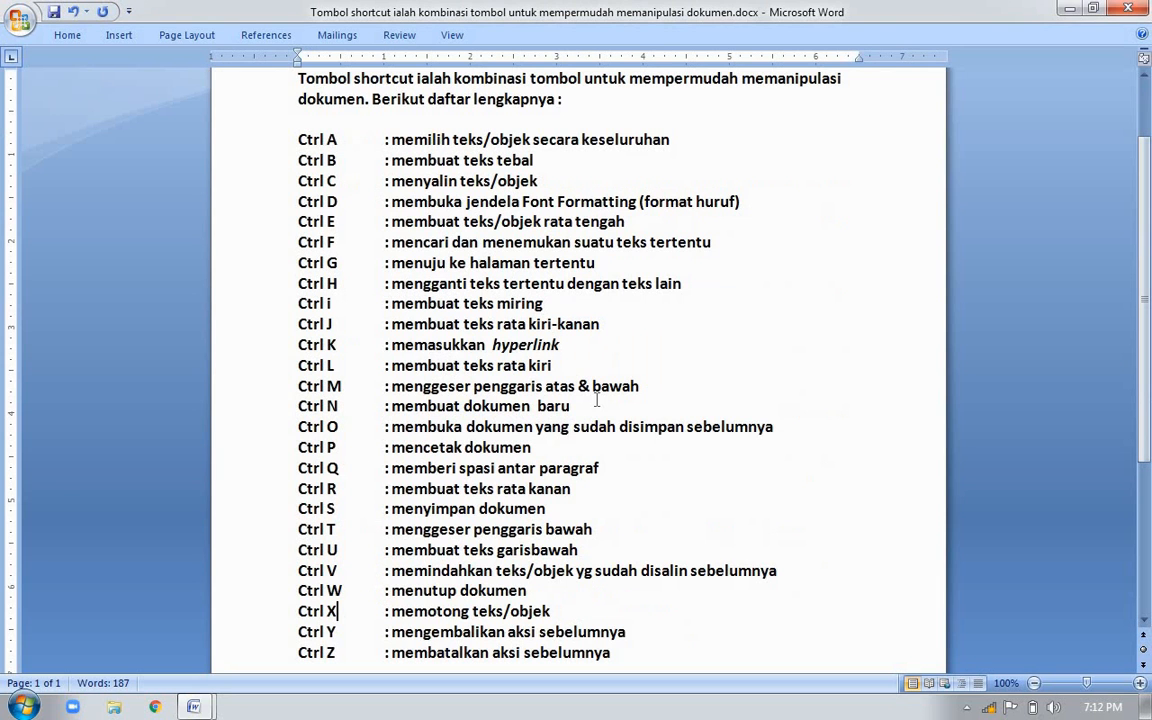
click(337, 632)
key(shift+Down)
key(shift+Up)
click(345, 652)
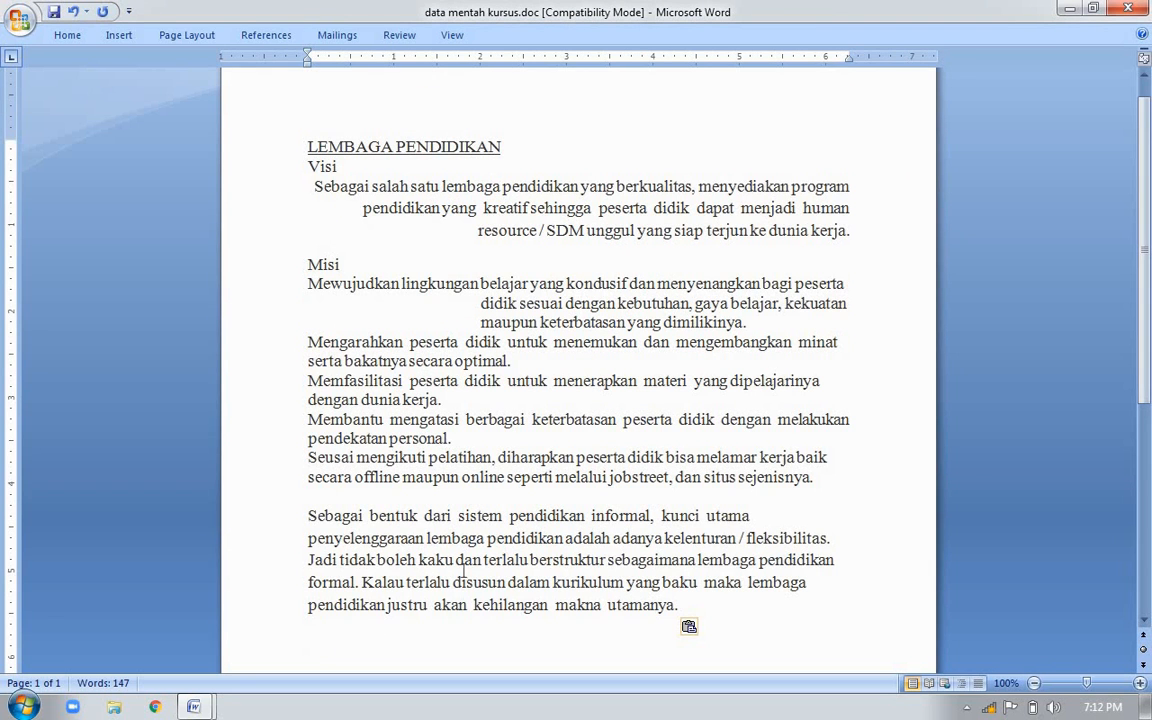
click(309, 516)
key(ctrl+z)
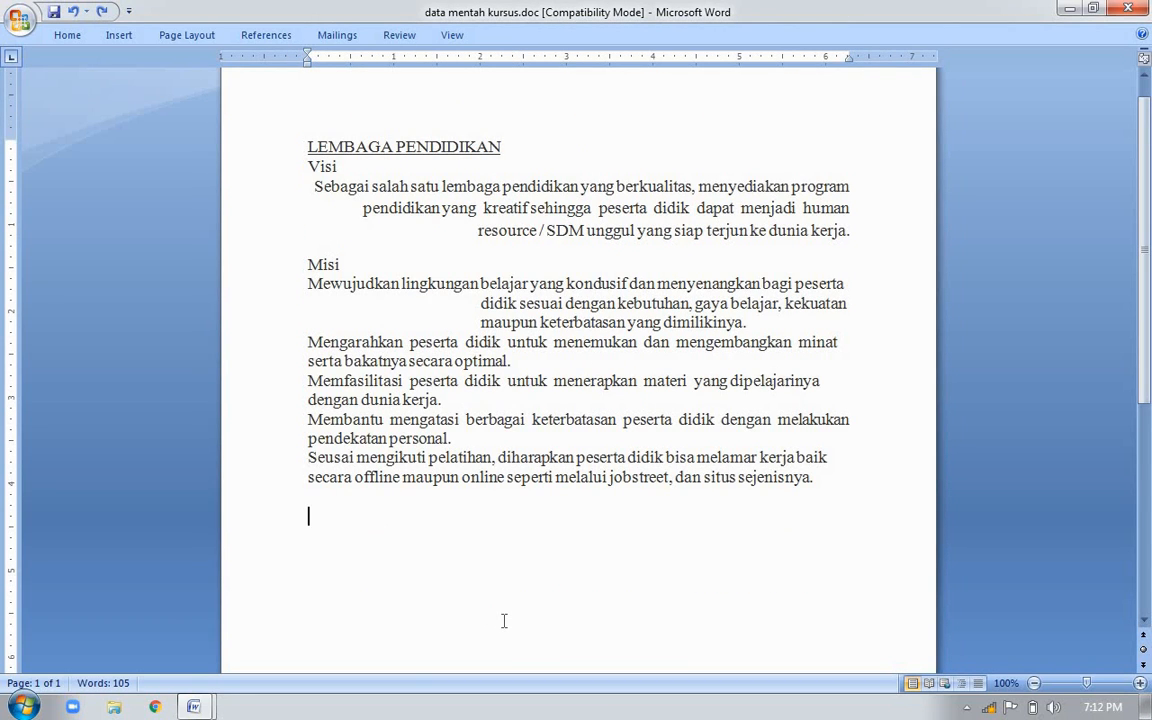
key(BackSpace)
key(ctrl+z)
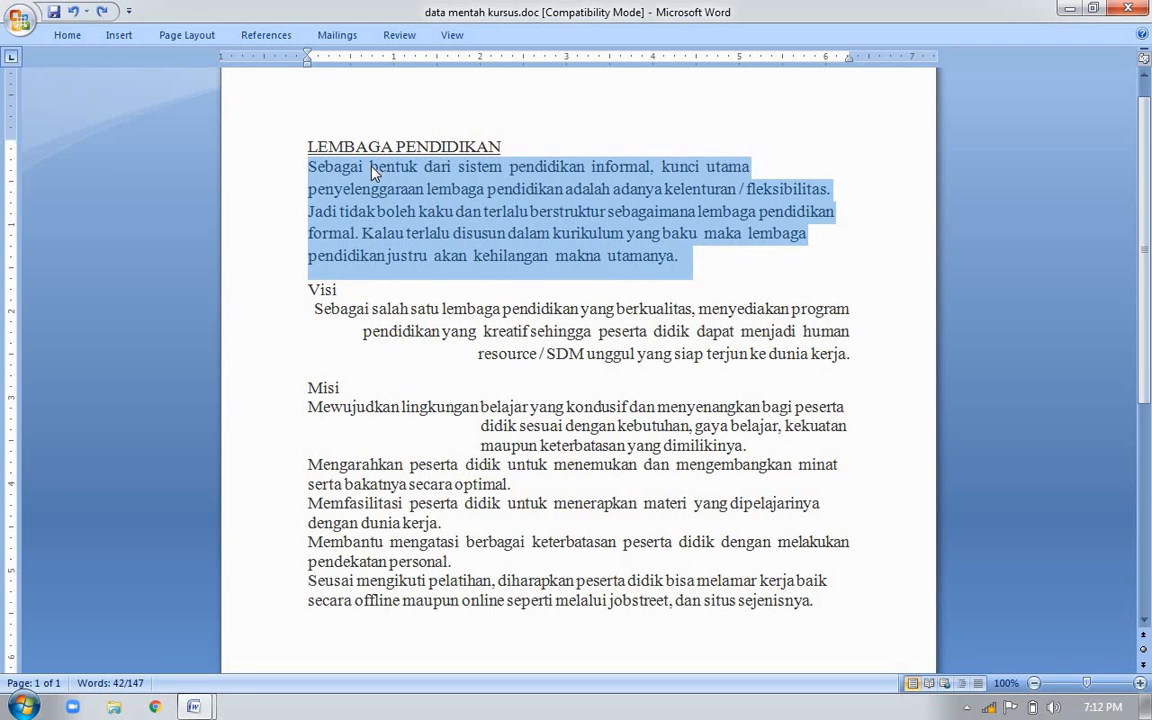
key(Left)
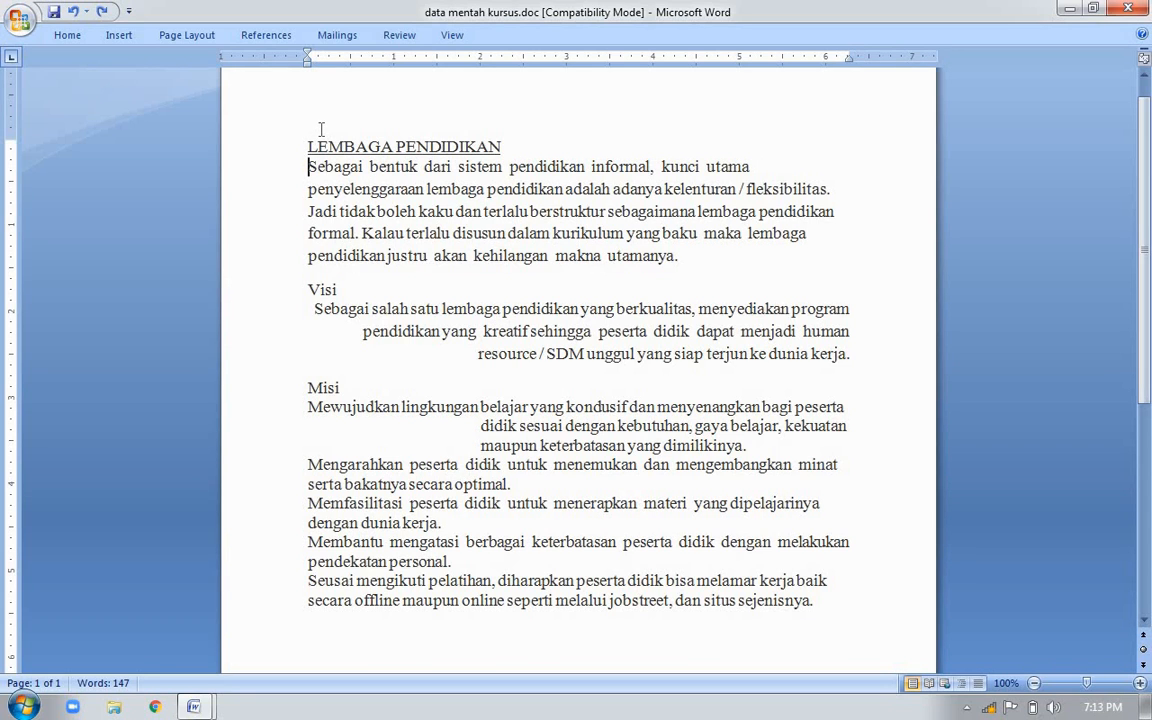
- Redo the move of the introductory paragraph to the end of the document, and undo it again
key(ctrl+z)
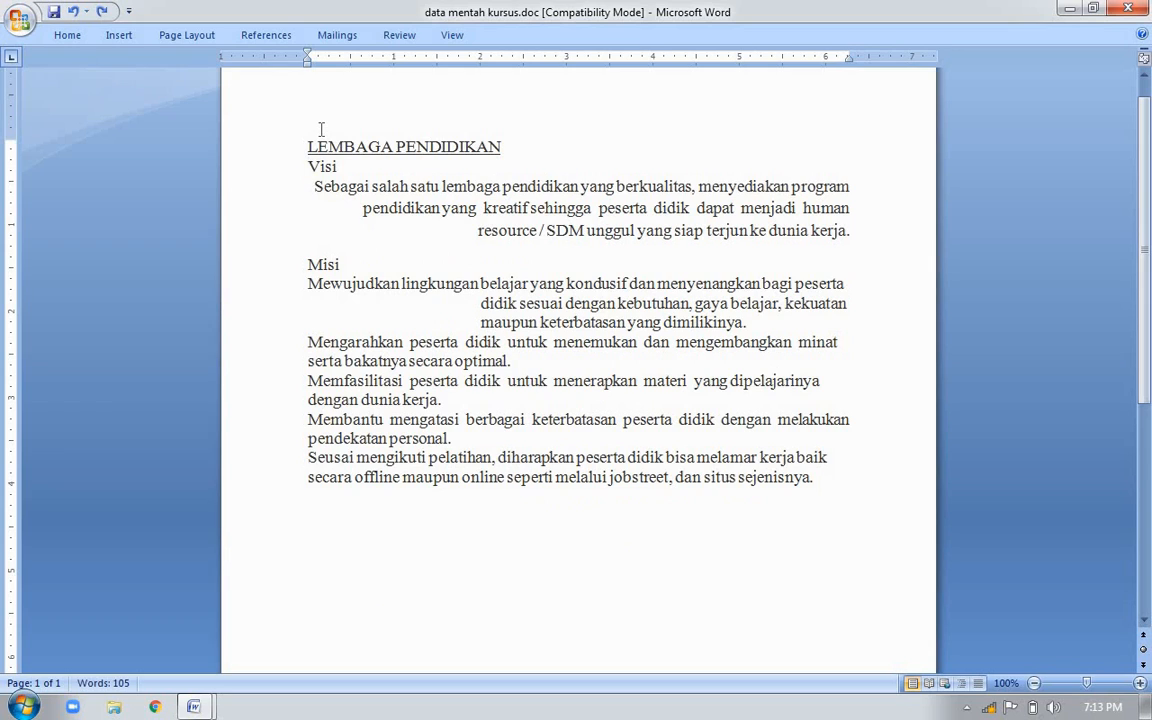
key(ctrl+y)
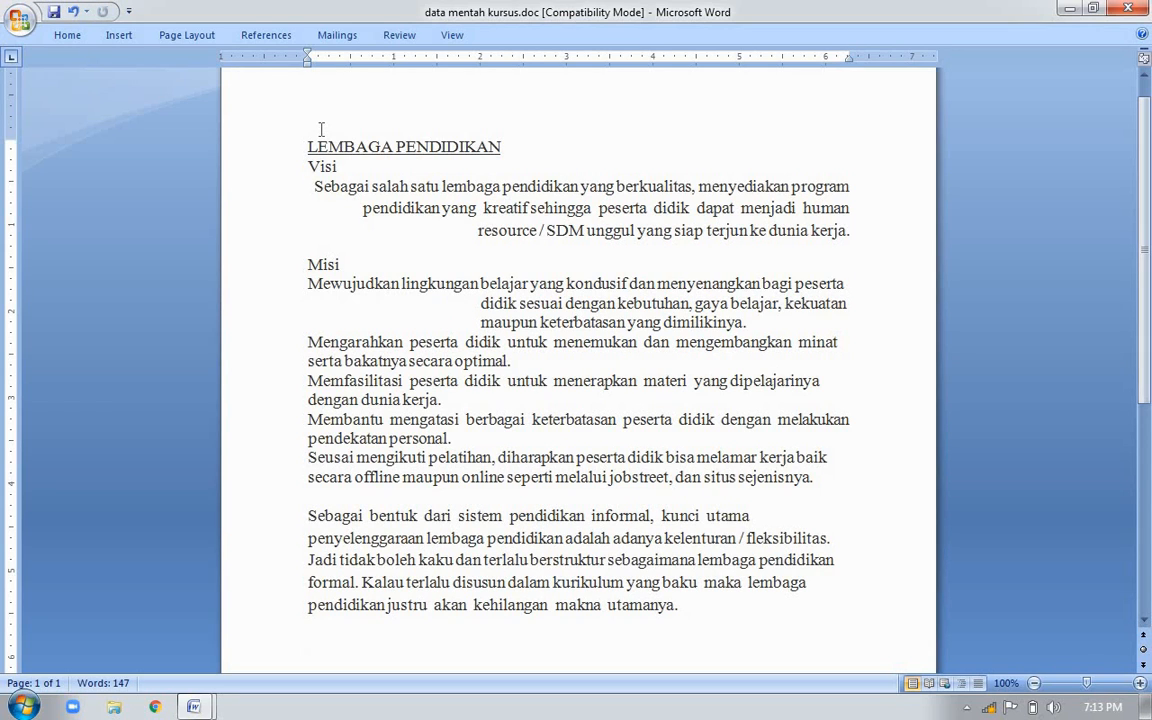
key(ctrl+z)
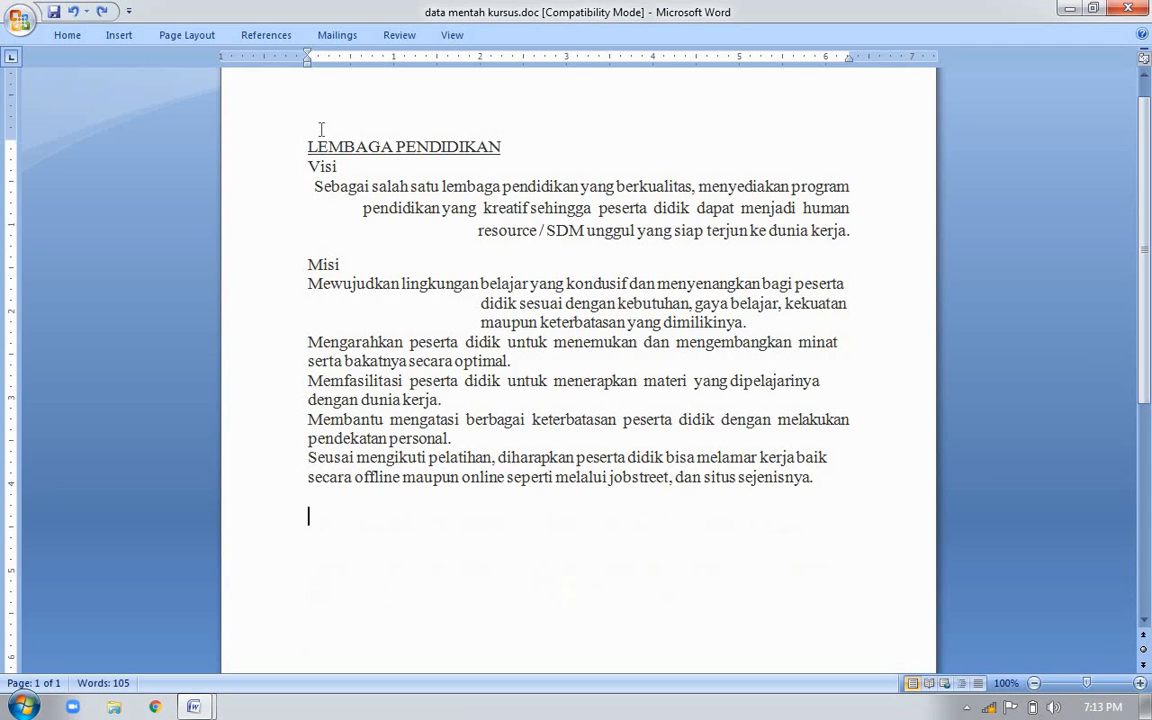
key(ctrl+z)
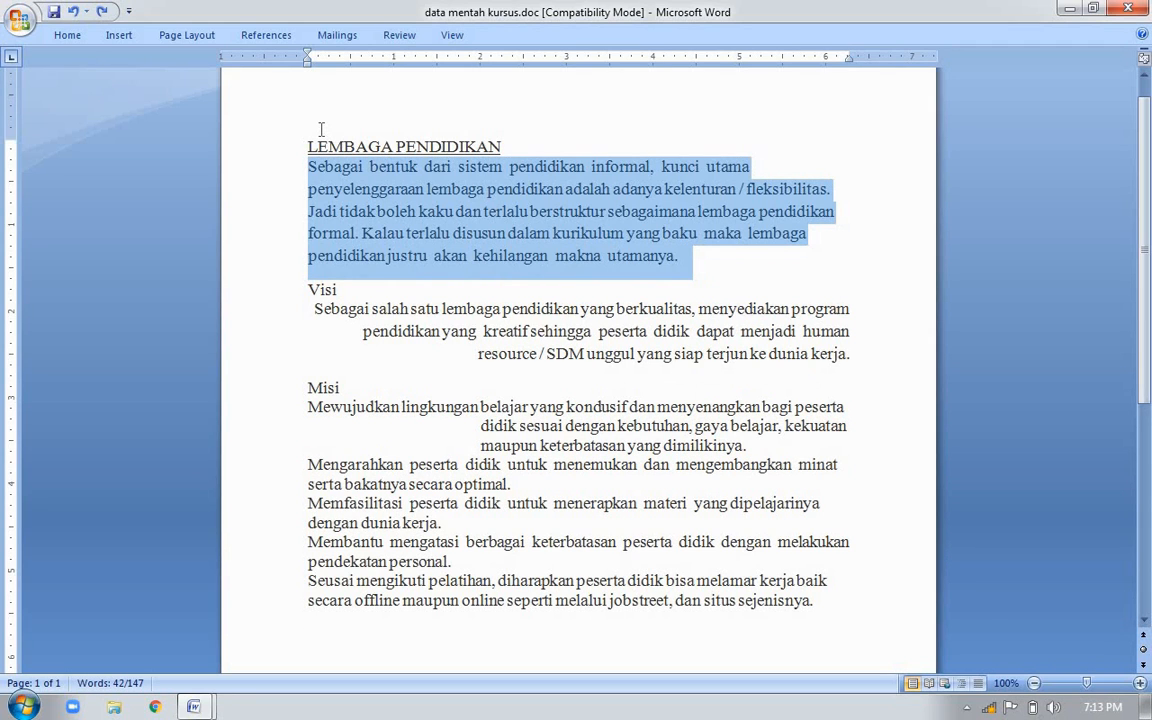
- Move the introductory paragraph from under the LEMBAGA PENDIDIKAN heading back to the end of the document, below the last Misi paragraph
key(ctrl+x)
key(ctrl+End)
key(ctrl+v)
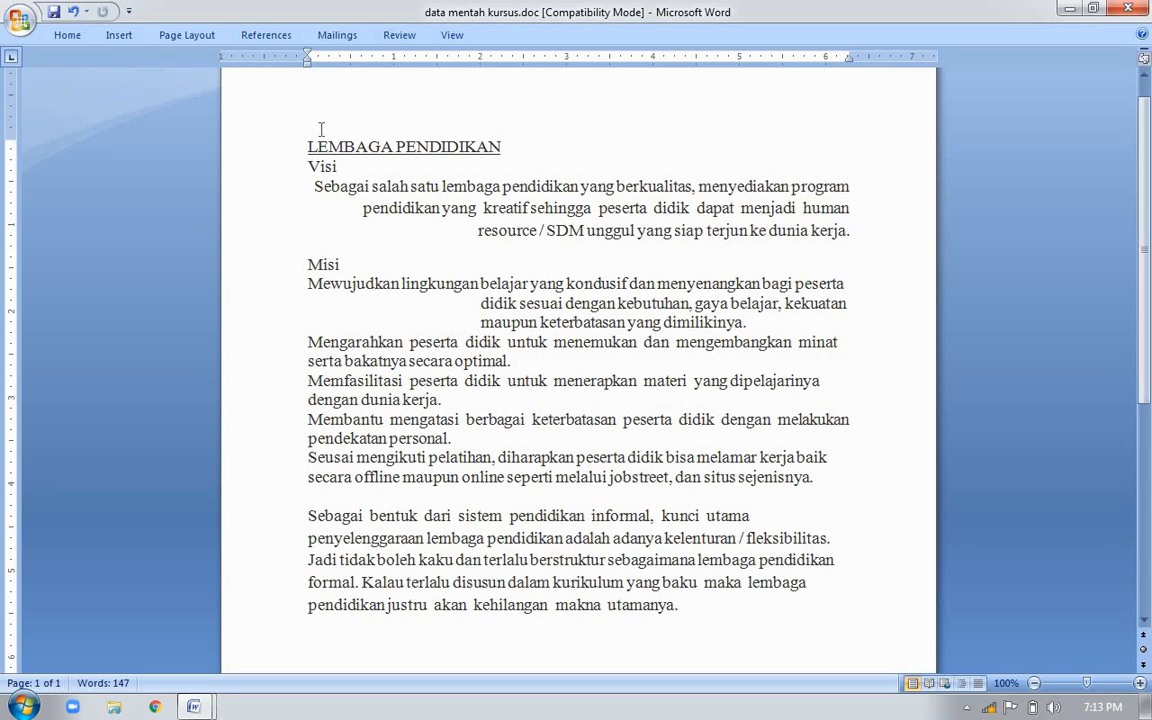
- Check the Ctrl W entry in the shortcut list document, and save and close data mentah kursus.doc
key(alt+Tab)
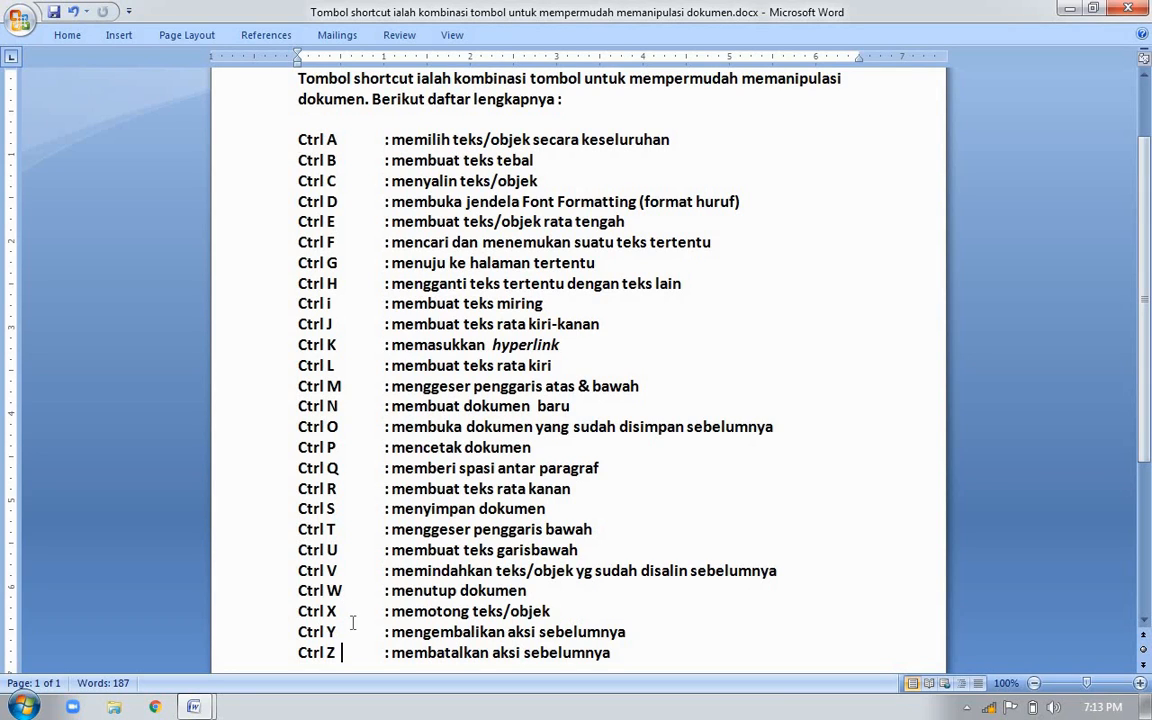
click(344, 590)
key(alt+Tab)
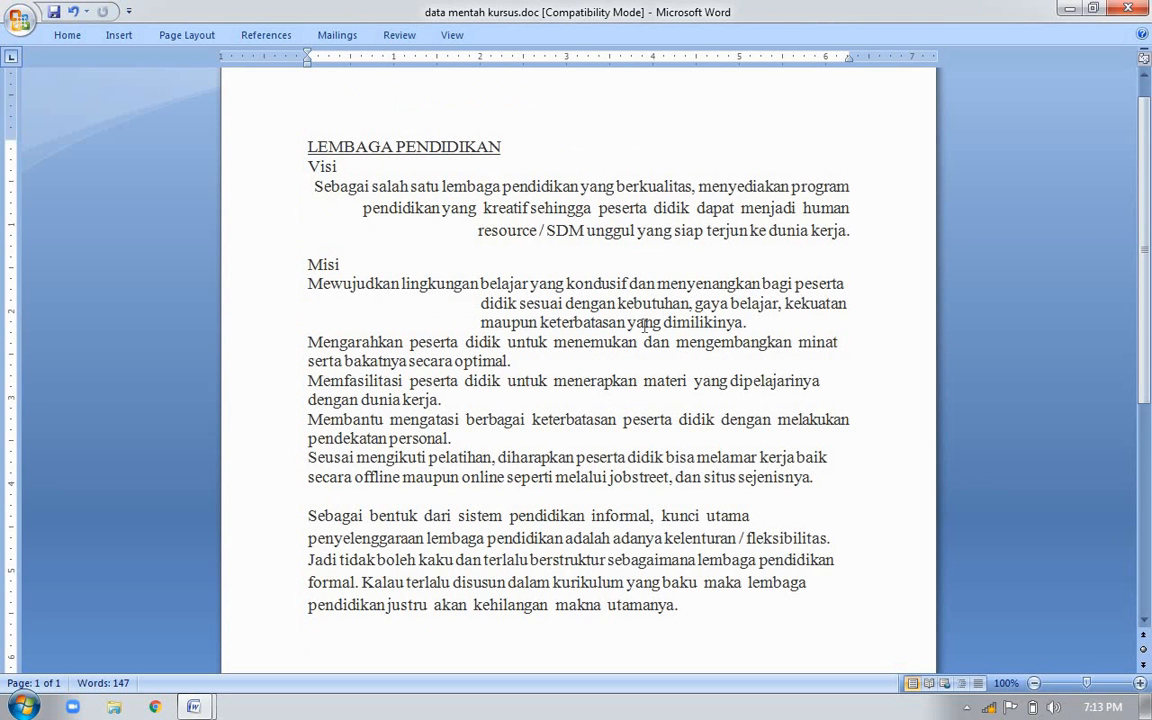
key(ctrl+s)
key(ctrl+w)
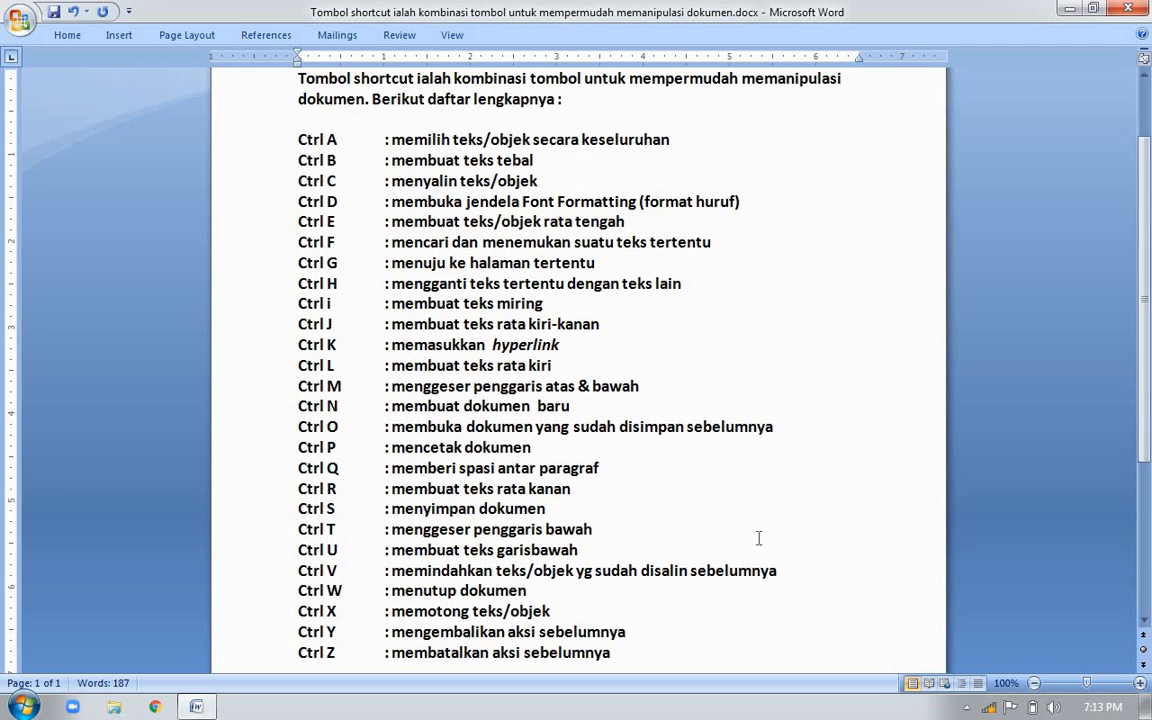
- Close the shortcut list document and exit Word
key(ctrl+w)
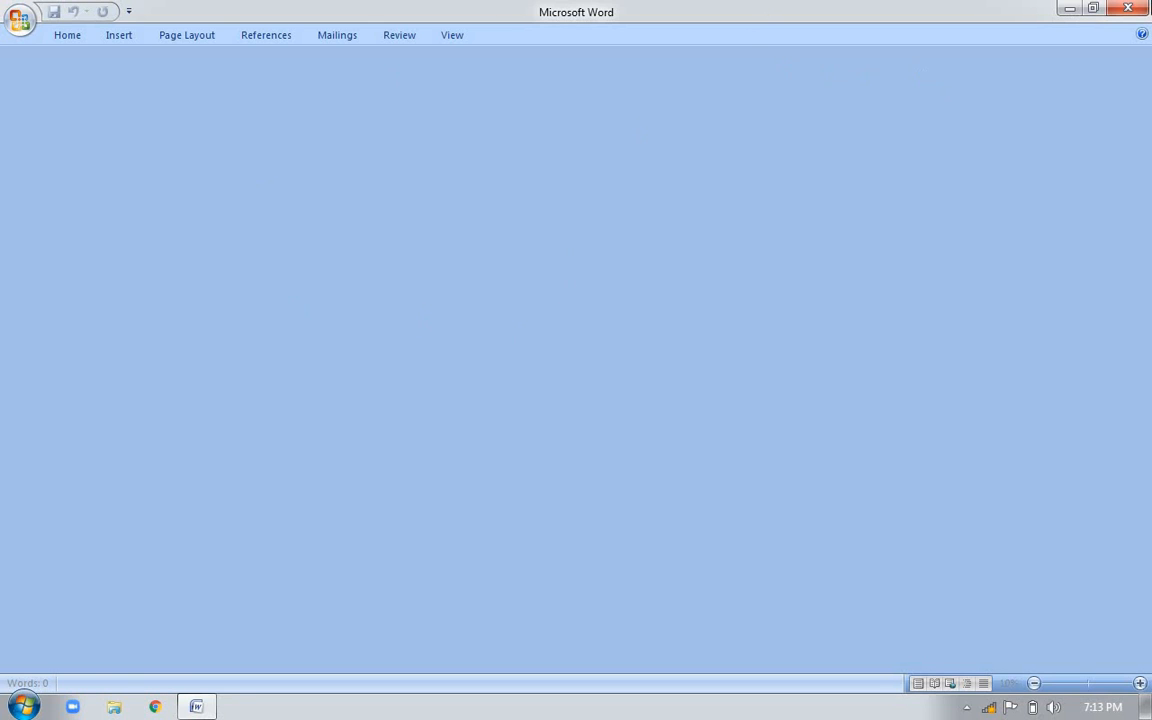
click(1140, 9)
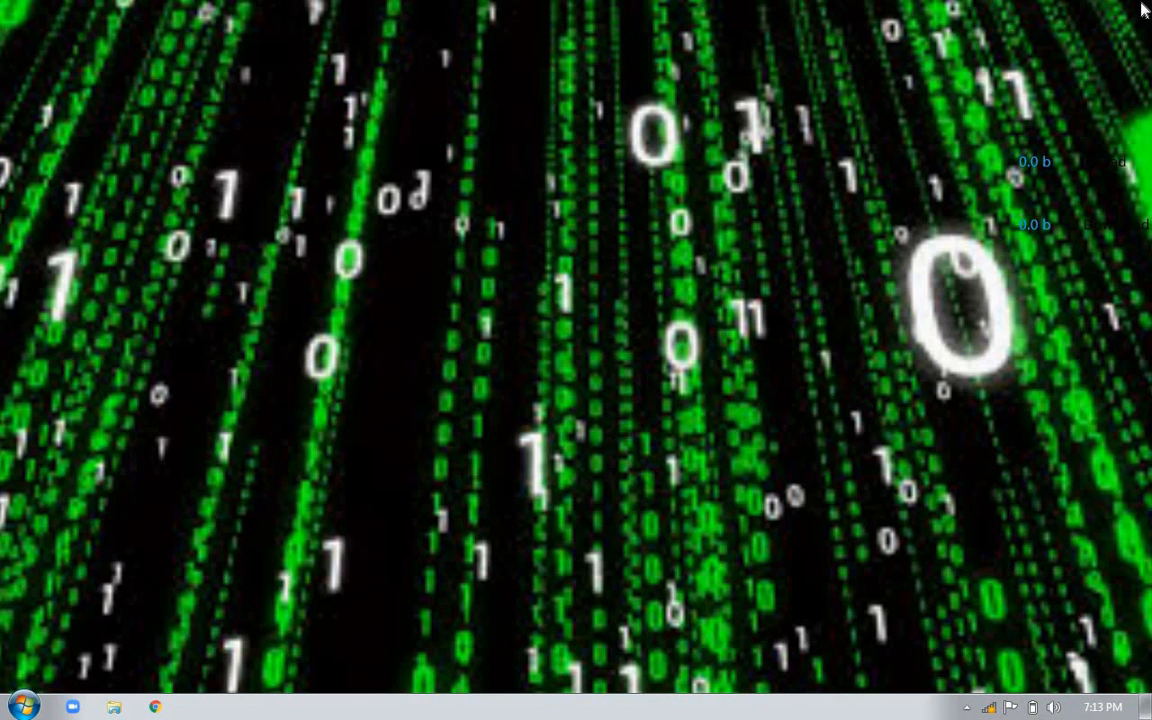